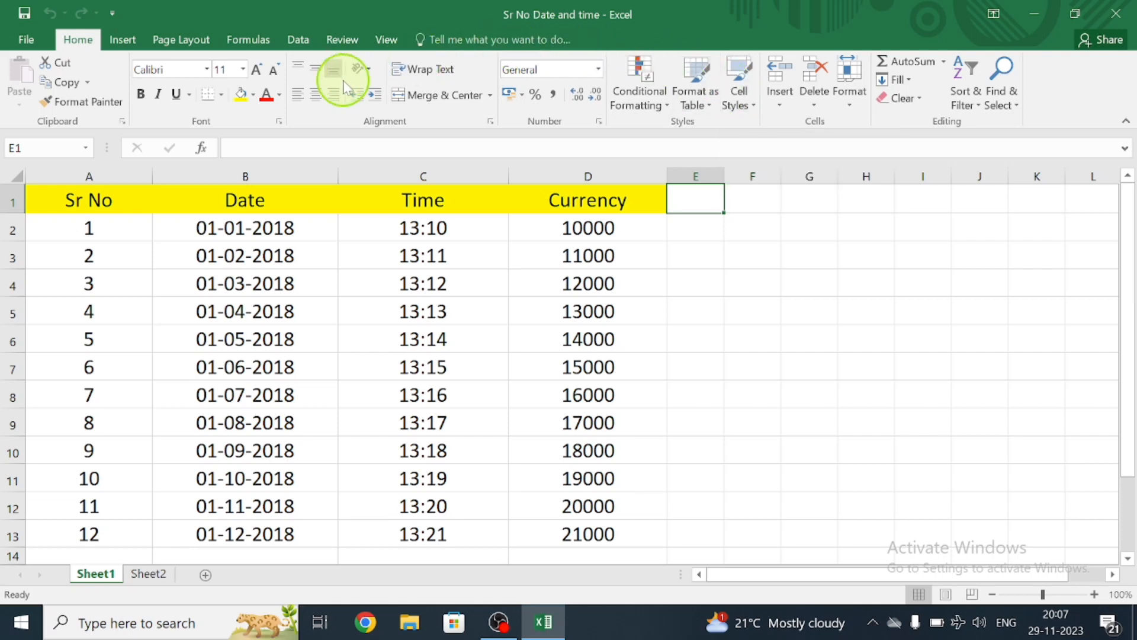
left_click(299, 41)
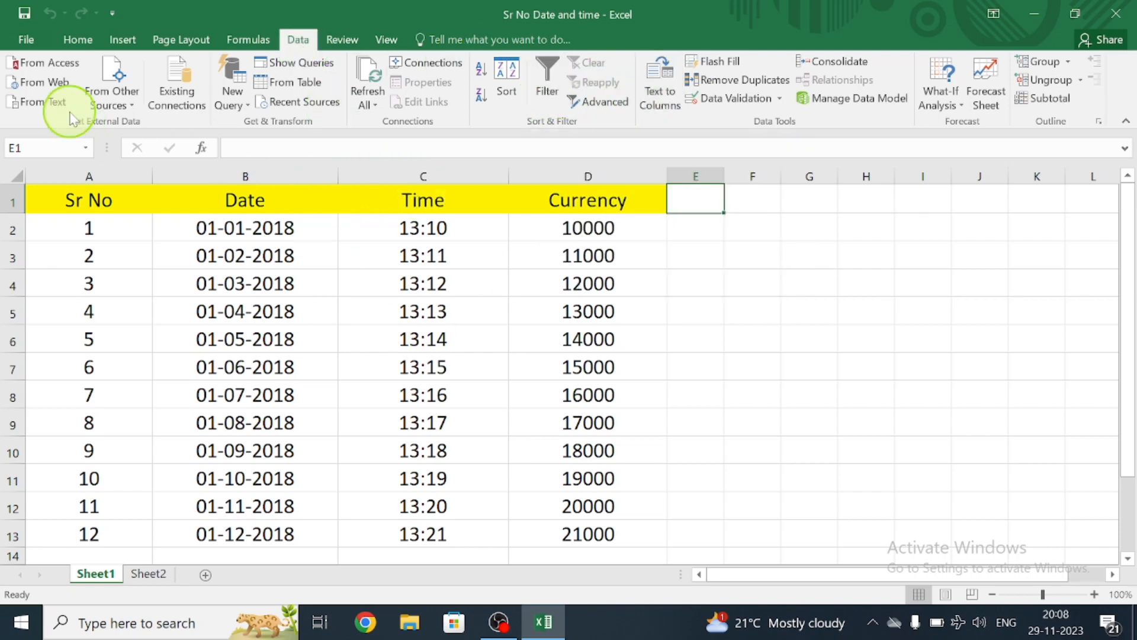
left_click(78, 40)
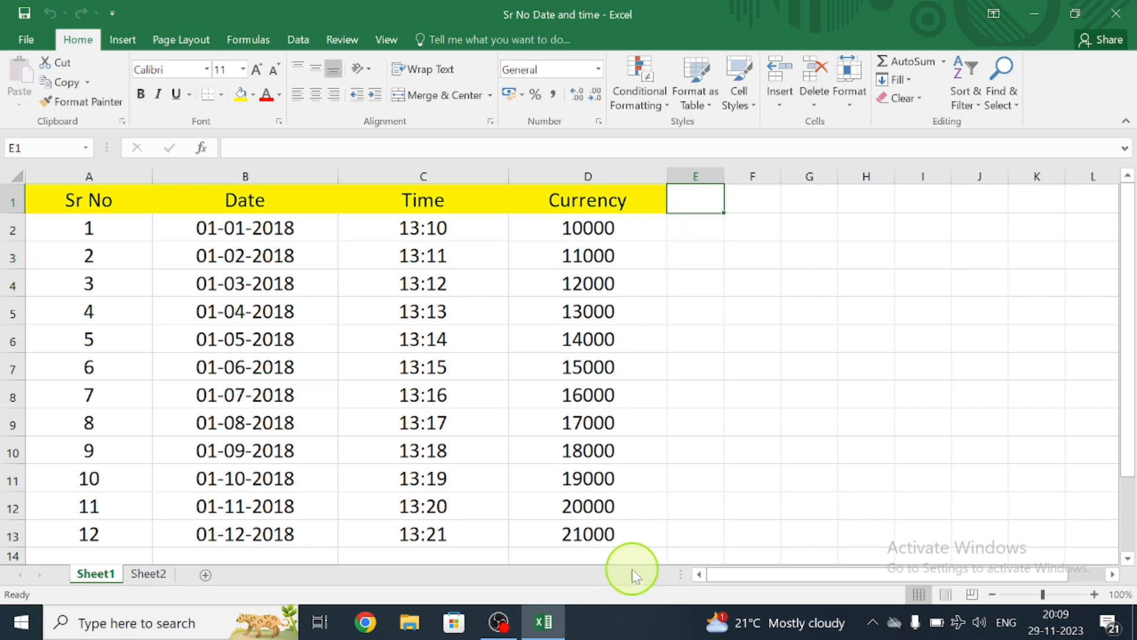
Step: Format the range A1:D13 on Sheet1 as a table with headers, using a green medium table style
left_click(637, 535)
left_click_drag(638, 535, 42, 178)
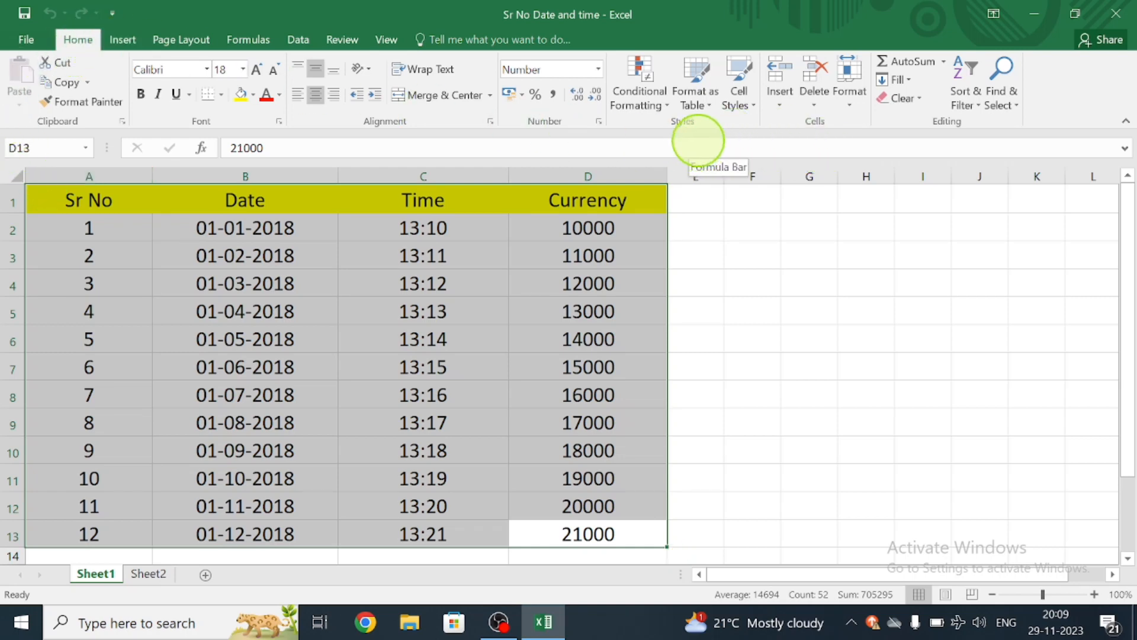
left_click(705, 107)
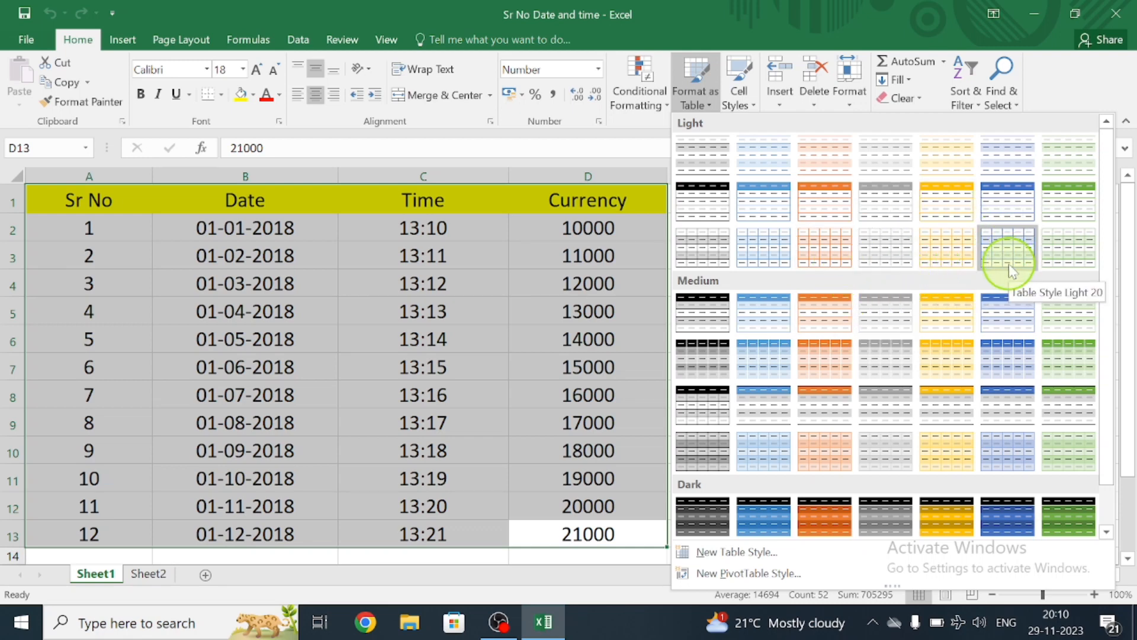
left_click(1065, 414)
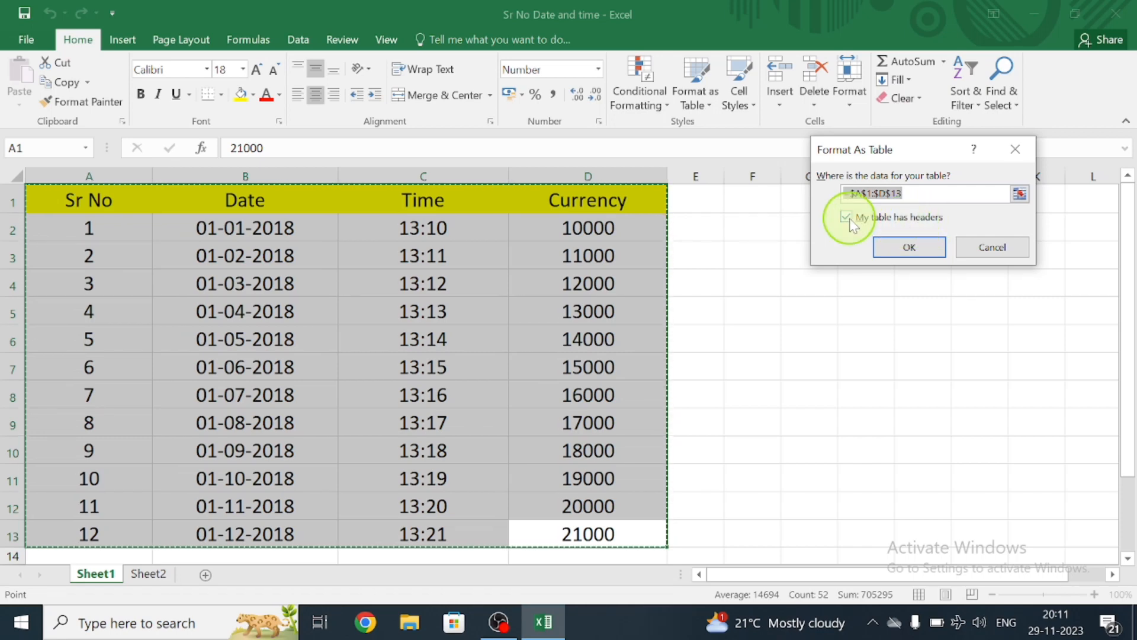
left_click(912, 250)
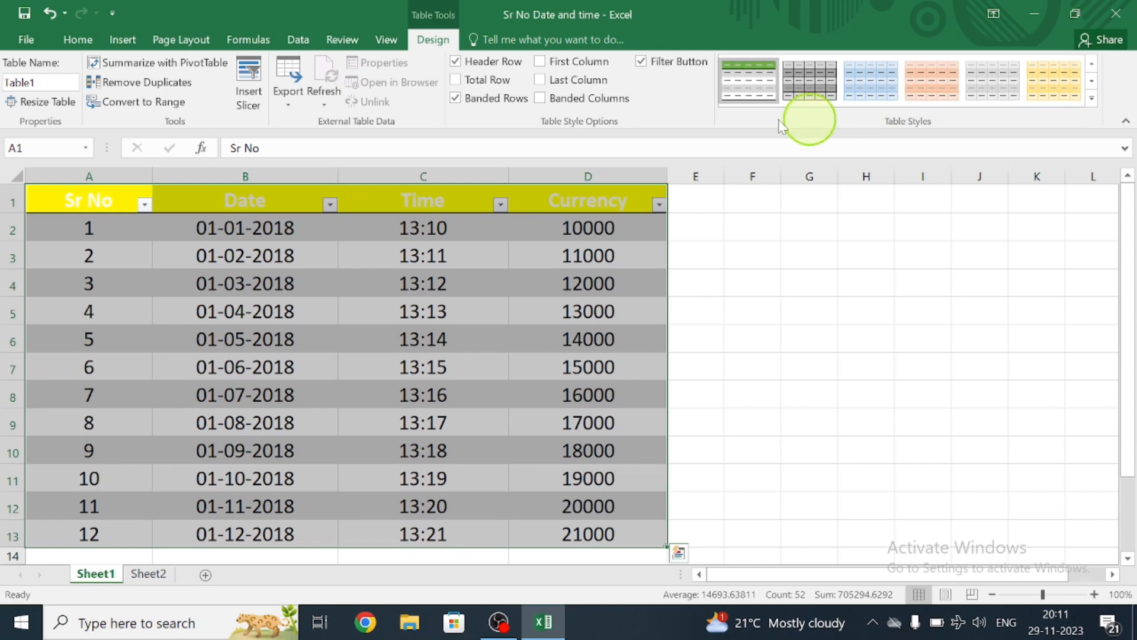
Step: Change the Sheet1 table's style to the black dark table style
left_click(80, 40)
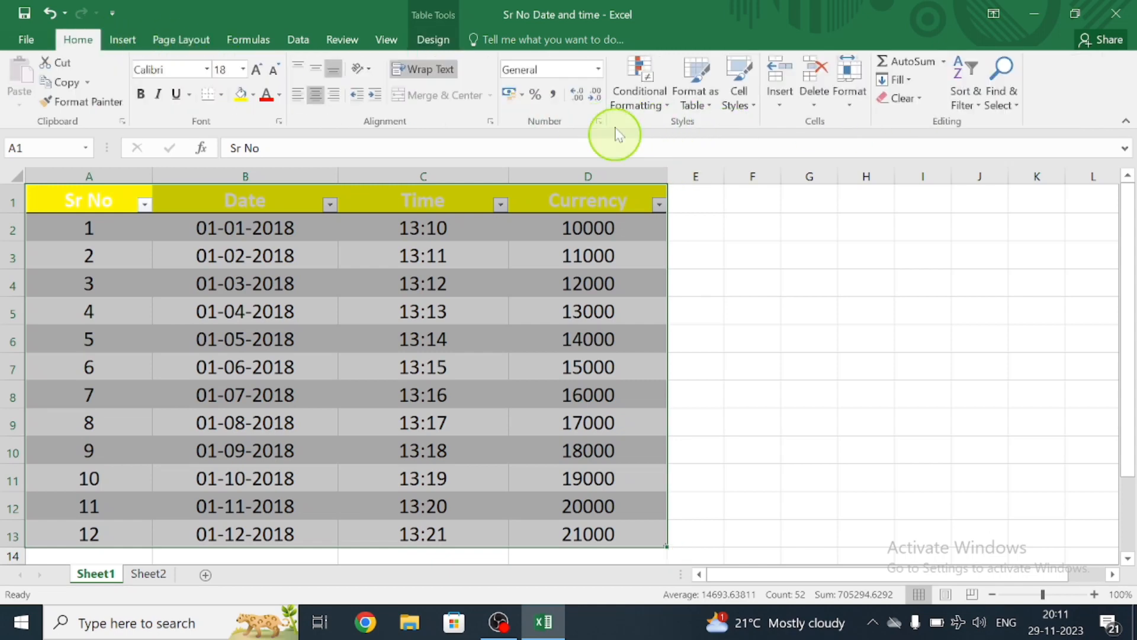
left_click(704, 95)
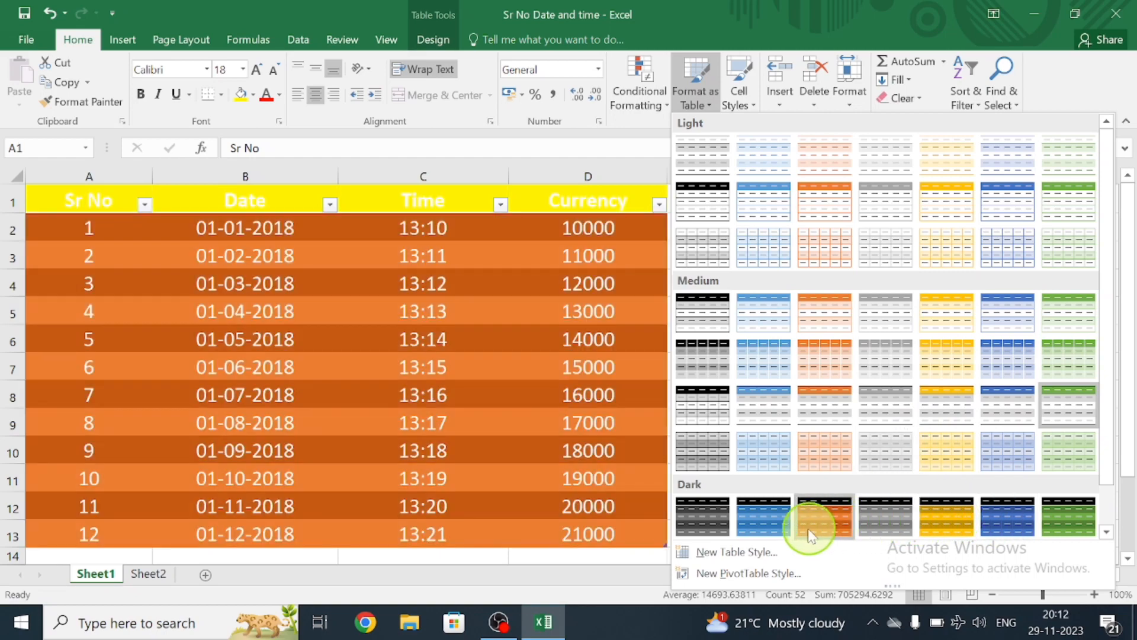
left_click(711, 522)
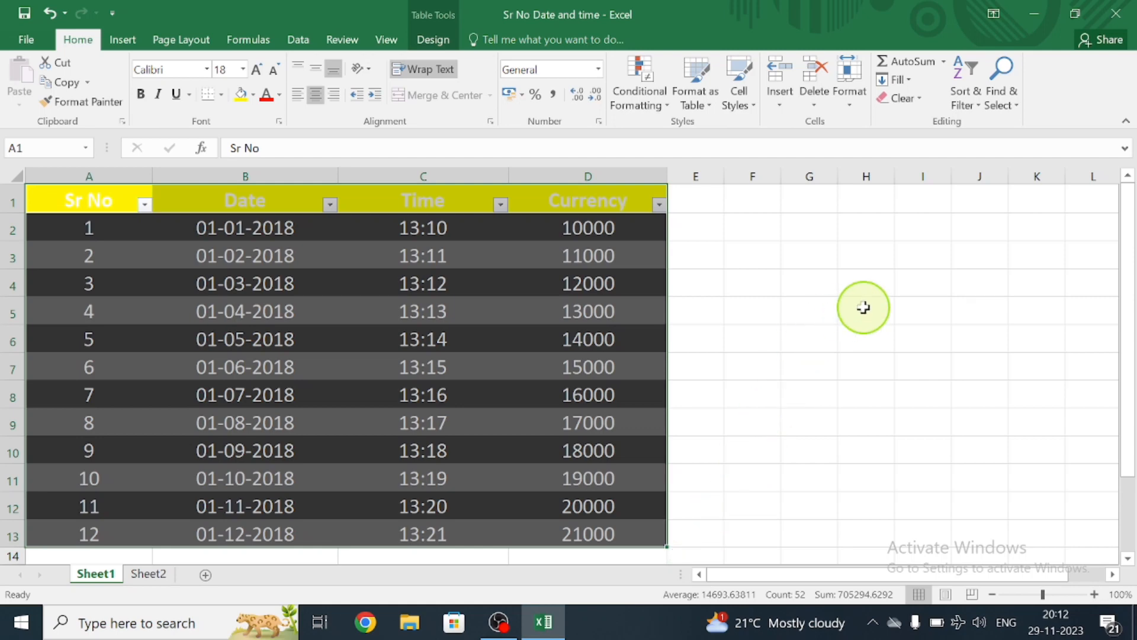
Step: Undo the style change and the table formatting on Sheet1
key("ctrl+z")
key("ctrl+z")
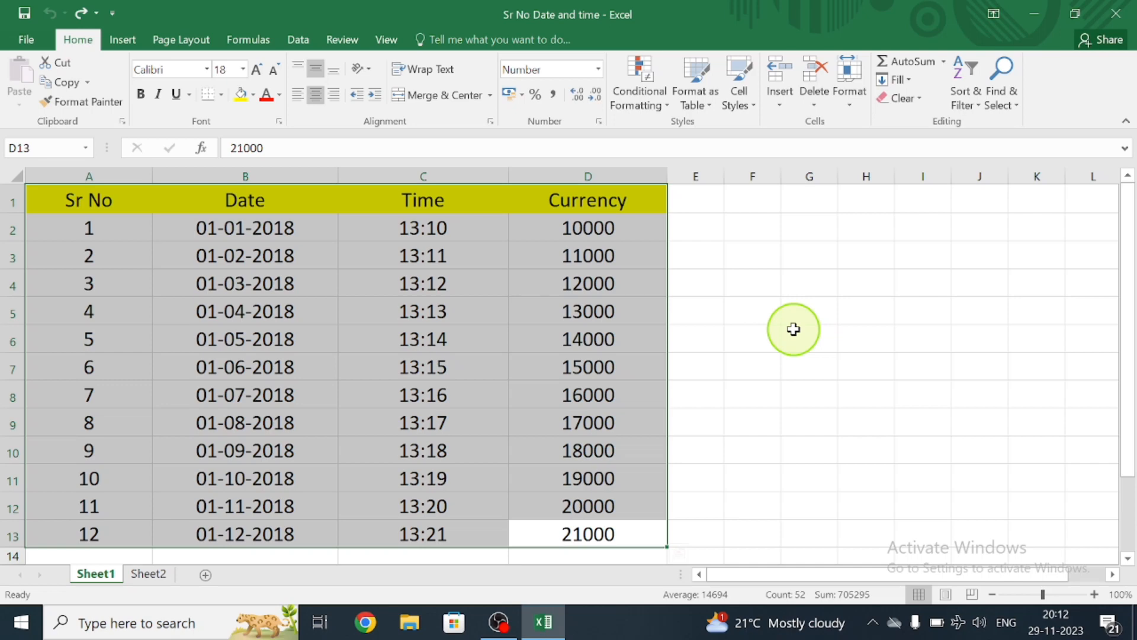
Step: Format the range A1:D12 on Sheet2 as a table without existing headers, using the blue dark table style
left_click(157, 573)
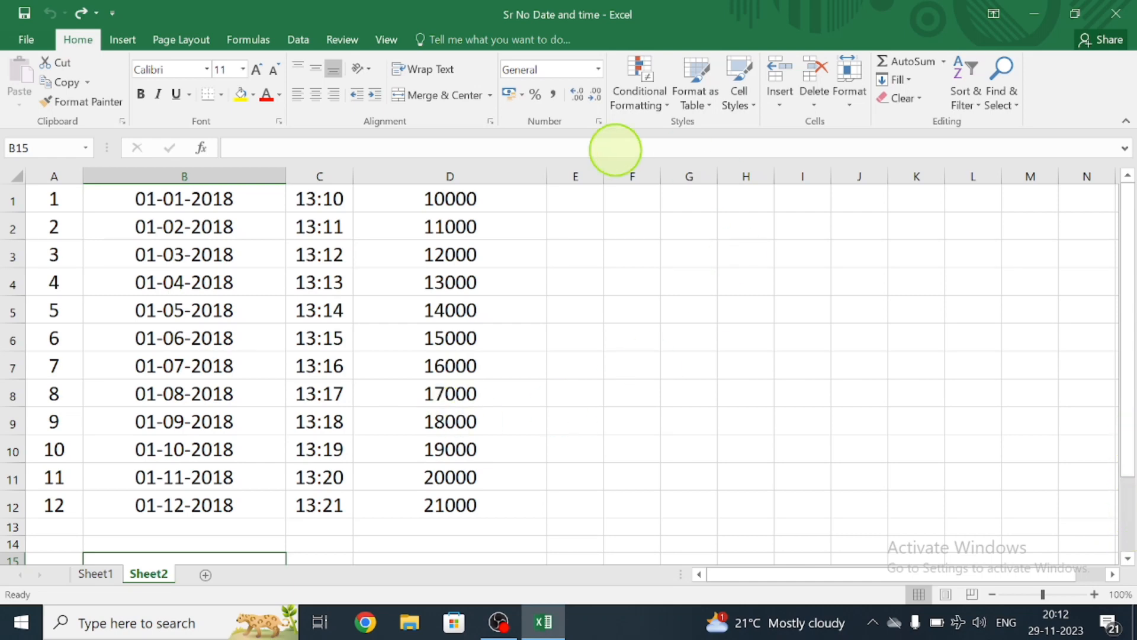
double_click(508, 508)
left_click_drag(508, 510, 2, 181)
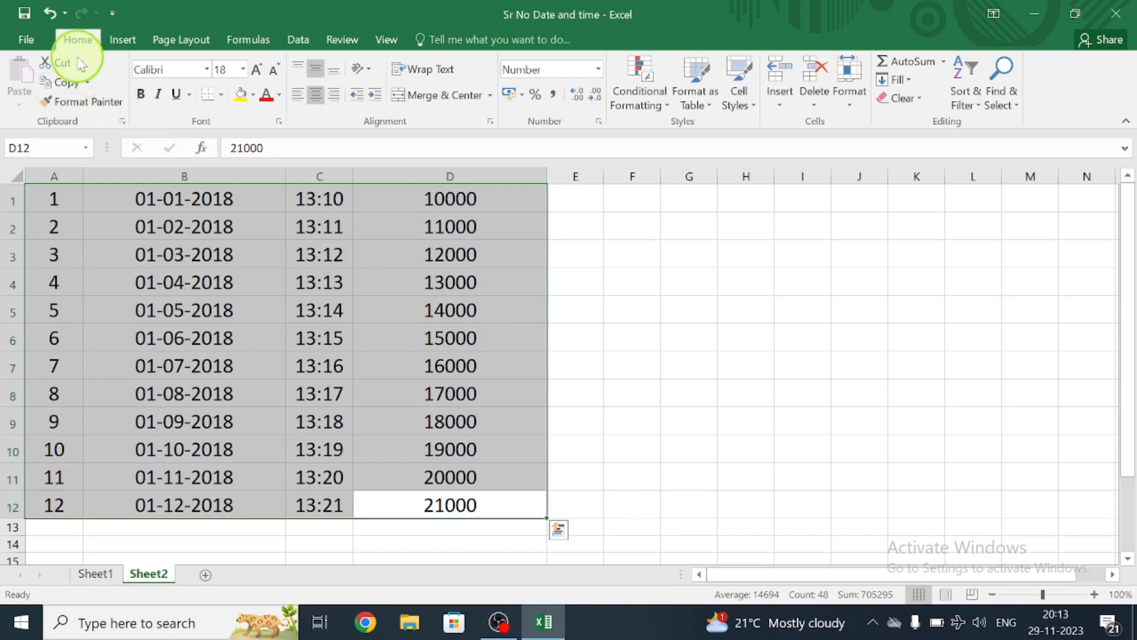
left_click(693, 98)
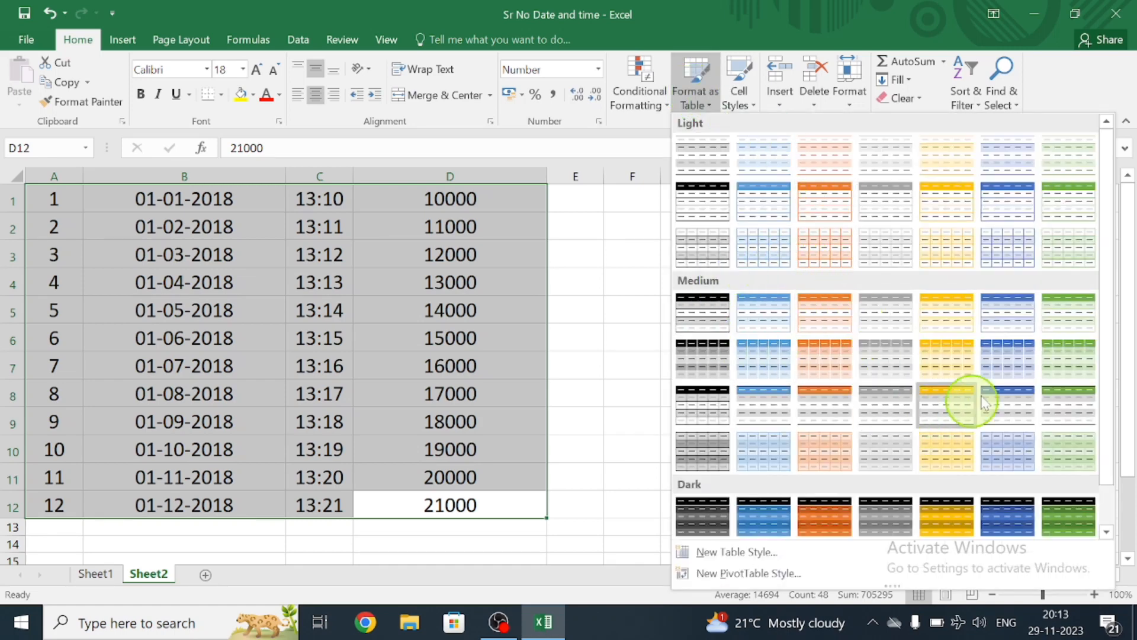
left_click(1012, 525)
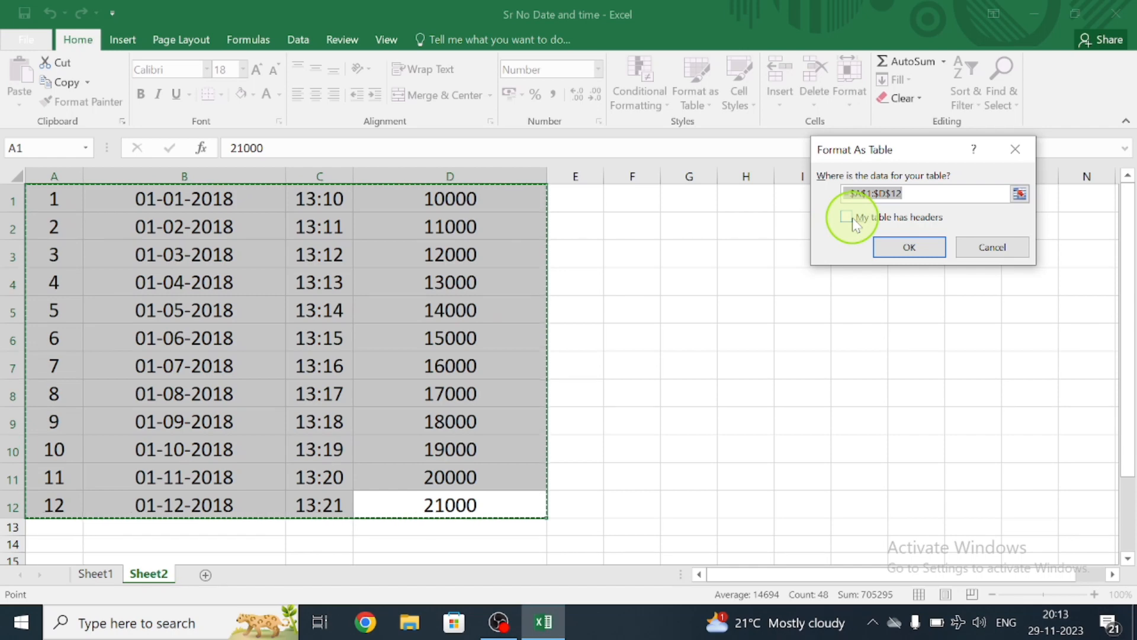
left_click(894, 251)
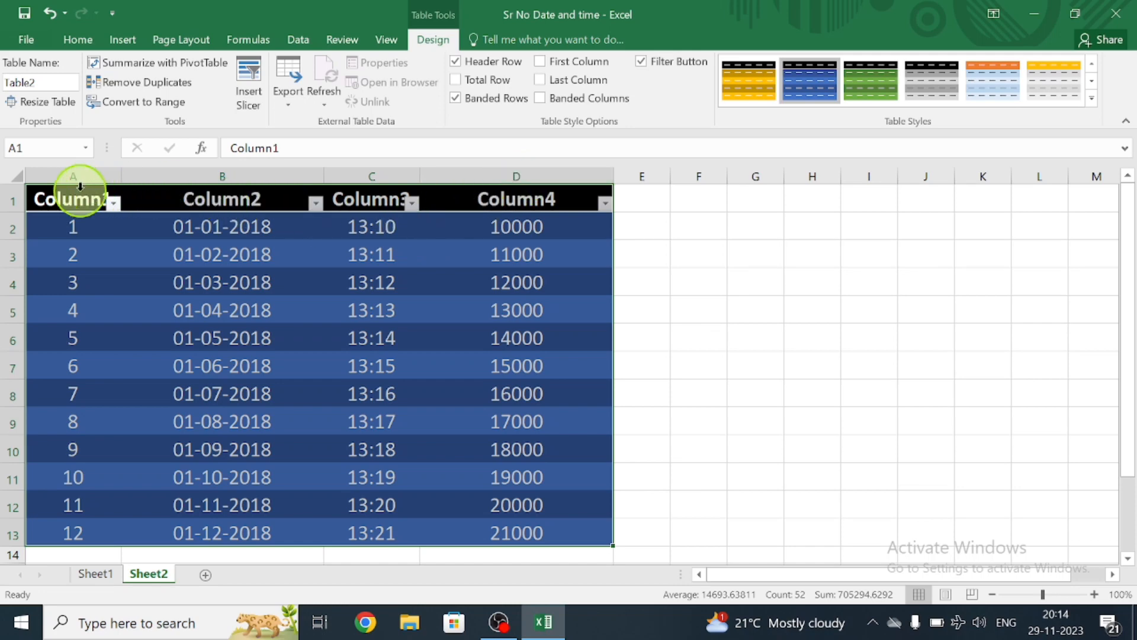
Step: Replace the header text in cell A1 of the Sheet2 table with SR NO
left_click(70, 200)
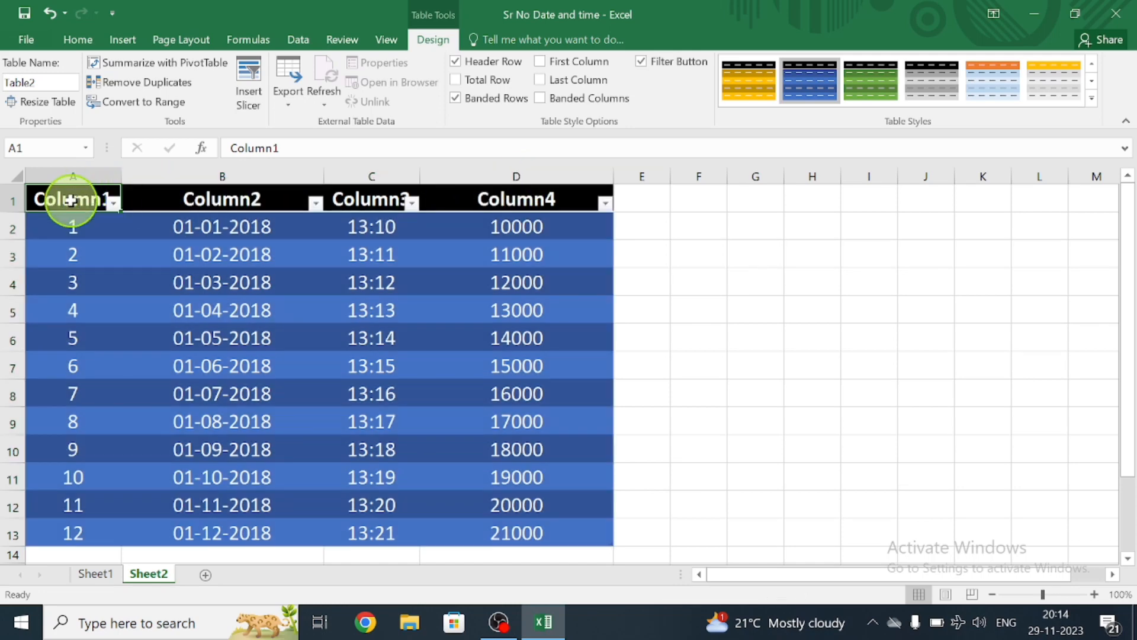
double_click(70, 200)
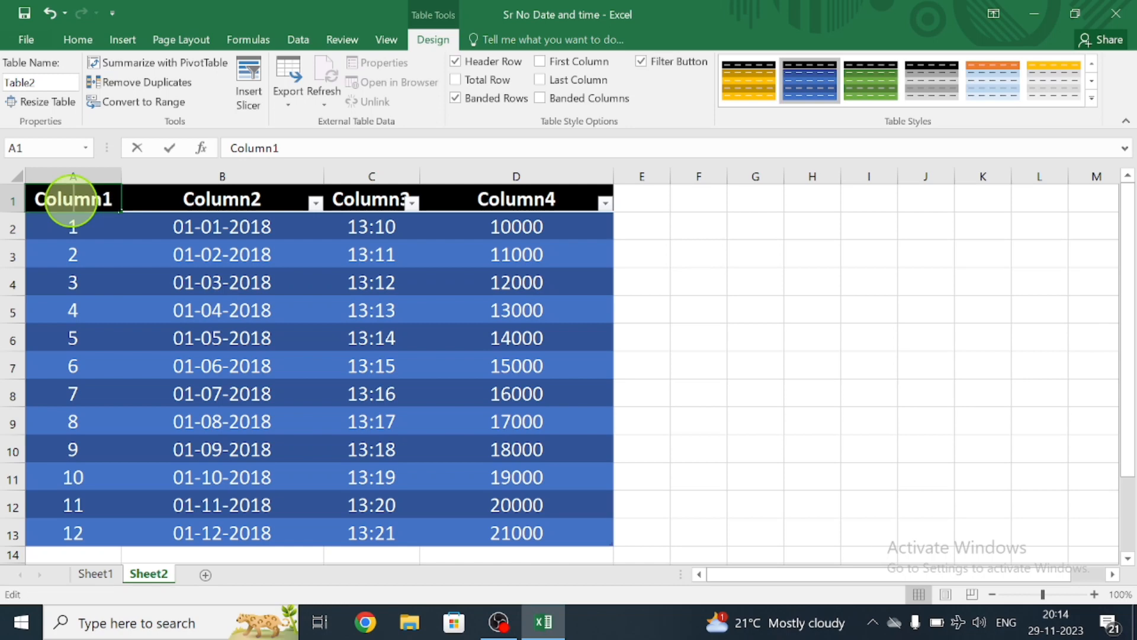
type("se")
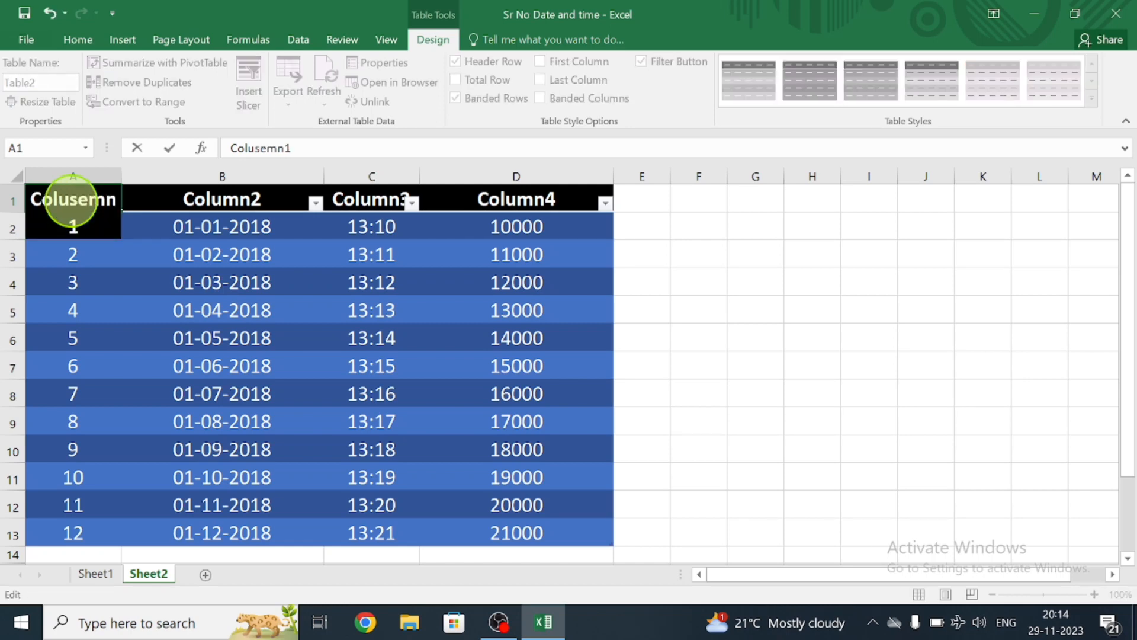
key("BackSpace")
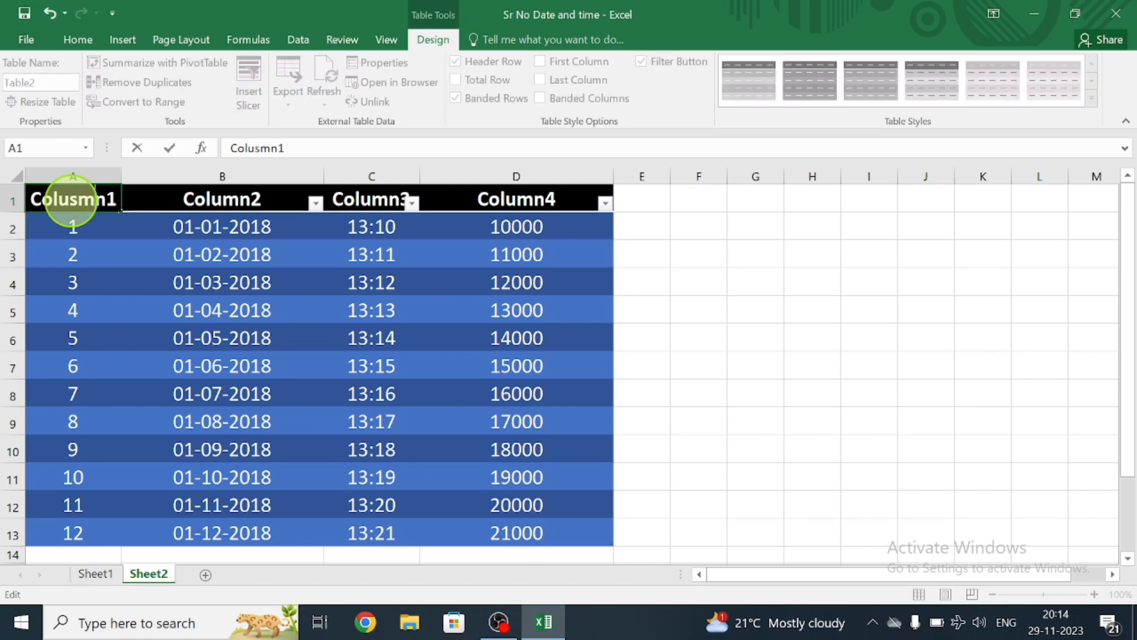
key("BackSpace")
key("BackSpace")
key("BackSpace")
key("BackSpace")
key("BackSpace")
key("BackSpace")
key("BackSpace")
key("BackSpace")
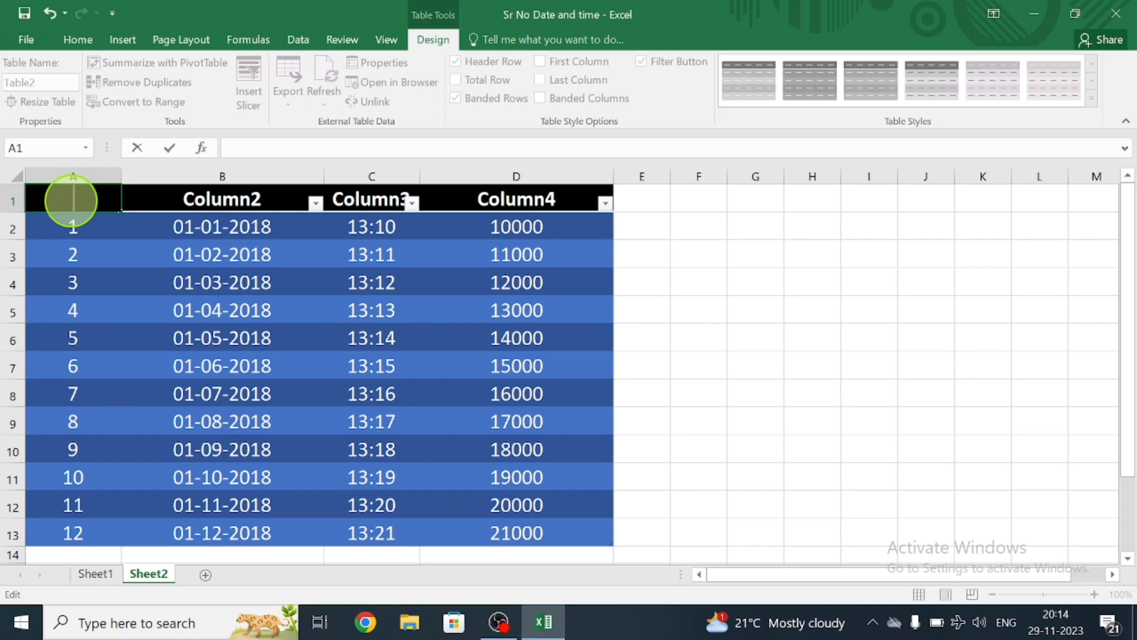
type("SR NO")
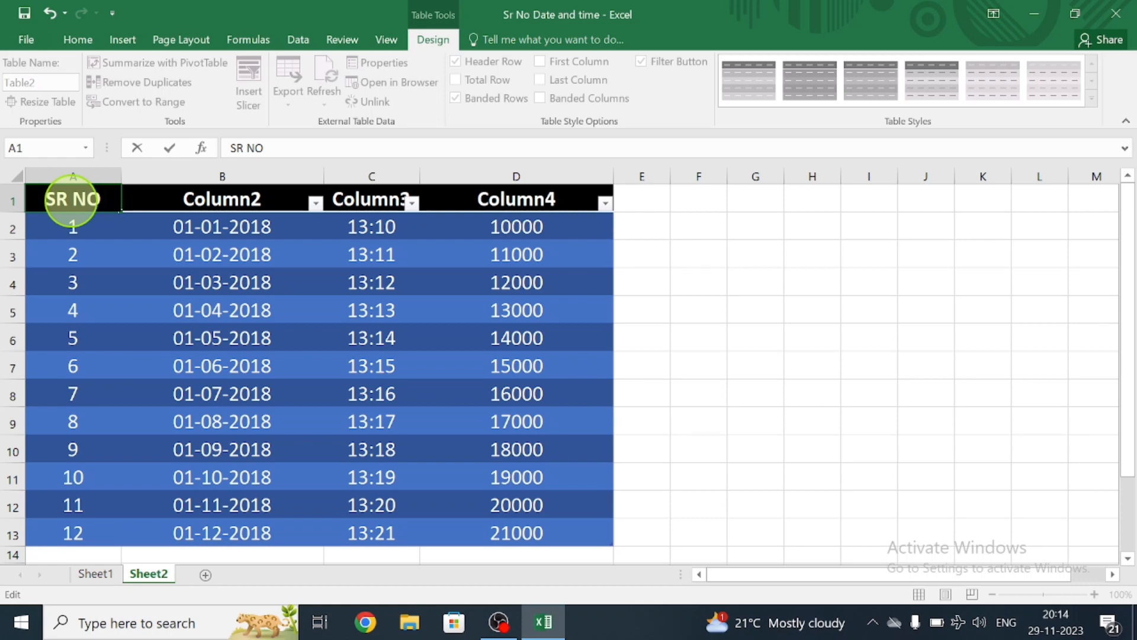
Step: Undo the header text replacement in cell A1, alternating between undo and redo and ending on undo
key("ctrl+z")
key("ctrl+y")
key("ctrl+z")
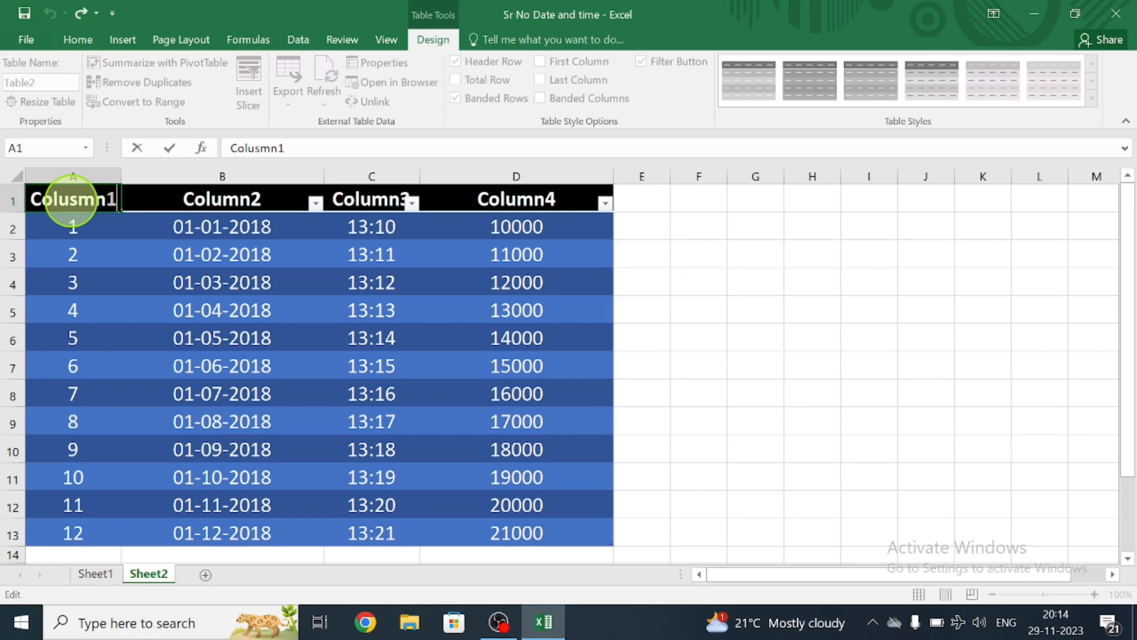
key("ctrl+y")
key("ctrl+z")
key("ctrl+y")
key("ctrl+z")
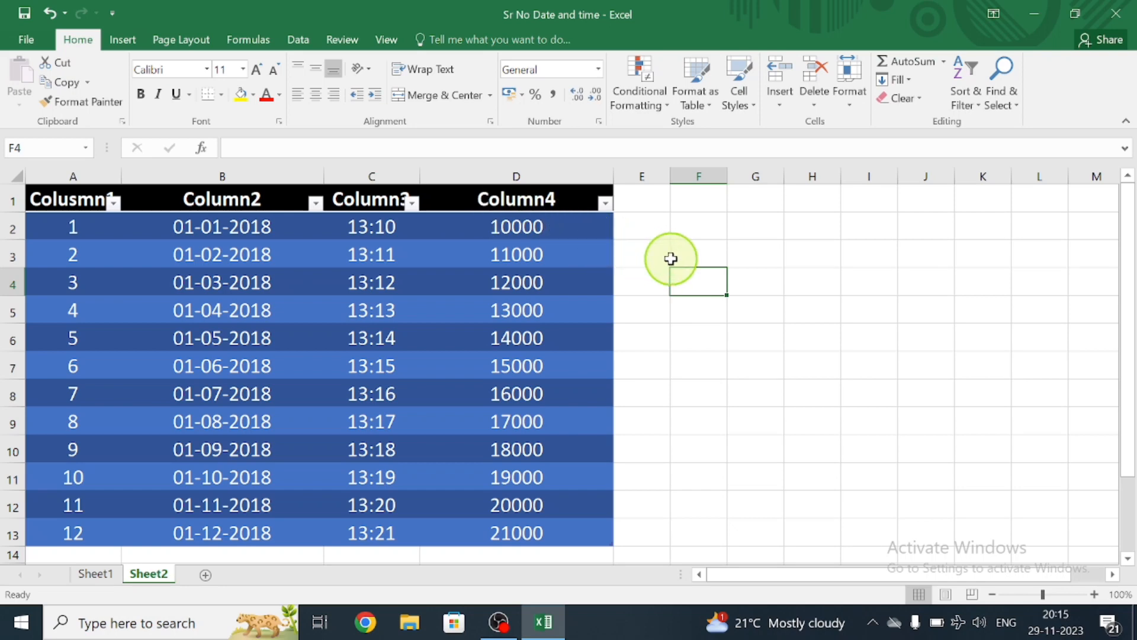
Step: Remove the filter buttons from the Sheet2 table's header row, A1:D1
left_click(589, 203)
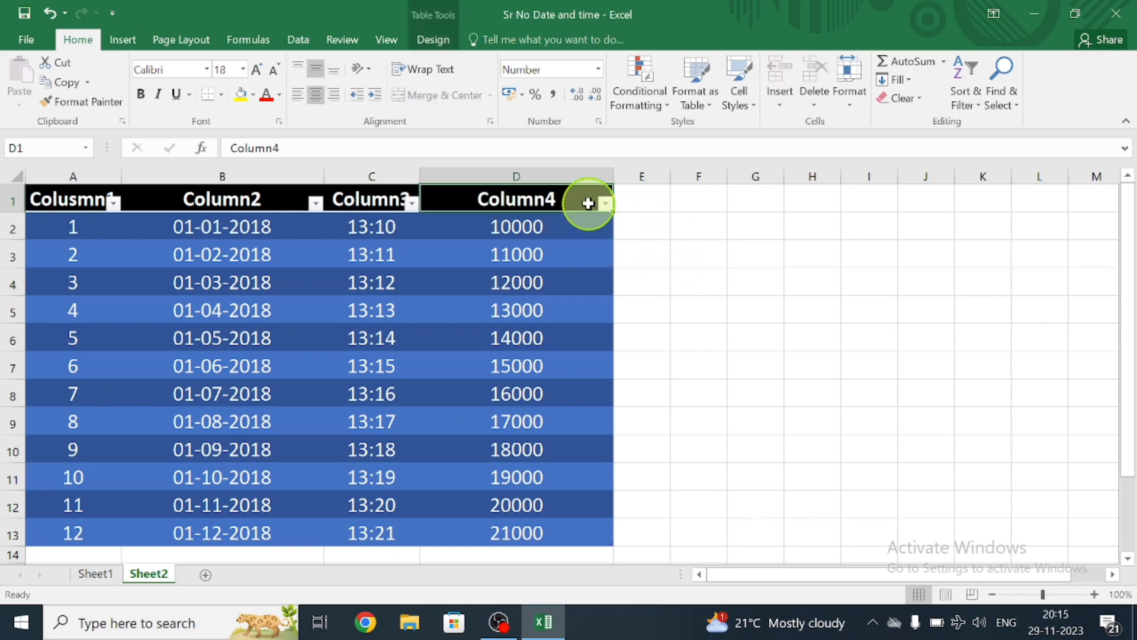
key("shift+Left")
key("shift+Left")
key("shift+Left")
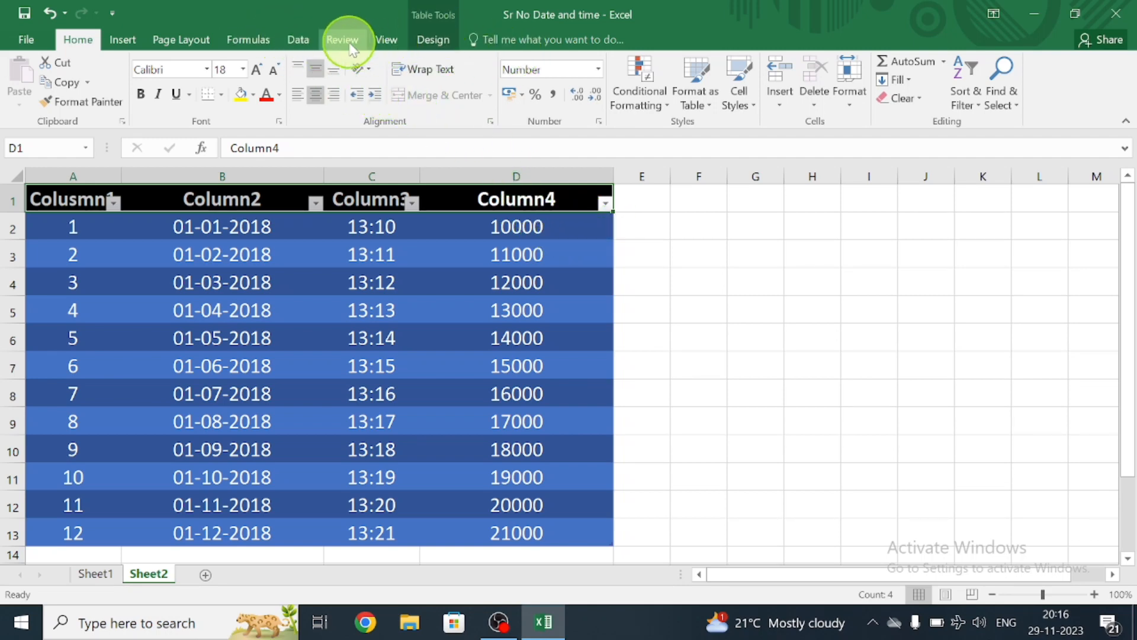
left_click(299, 41)
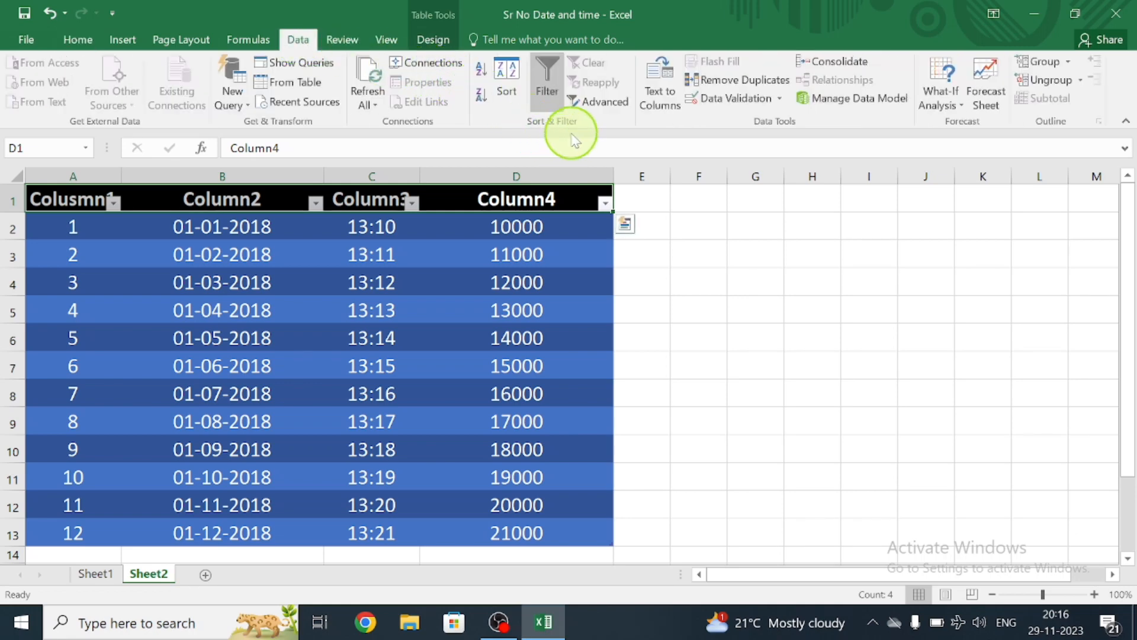
left_click(551, 89)
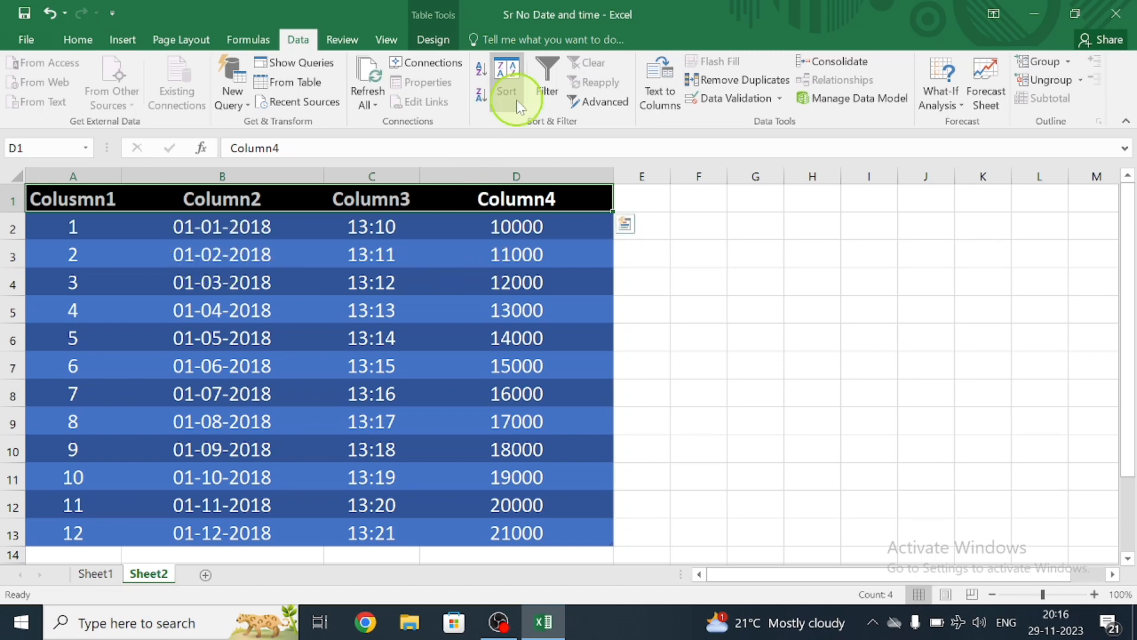
Step: Switch the header row's filter on and off repeatedly, ending with it off, and deselect the table
left_click(539, 100)
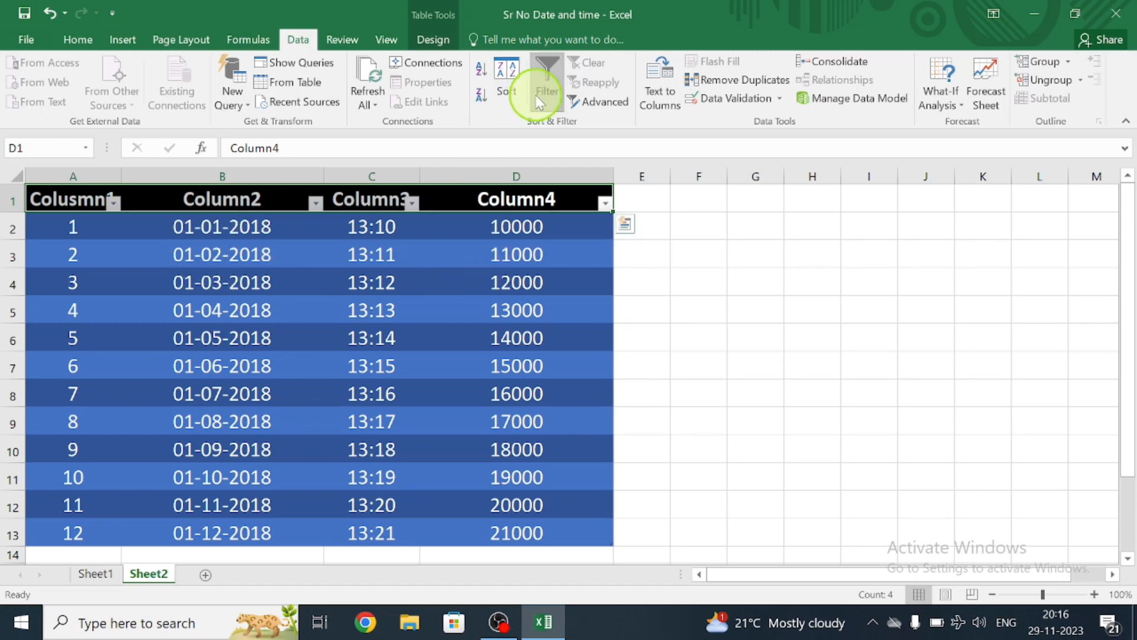
left_click(535, 95)
left_click(536, 95)
left_click(536, 95)
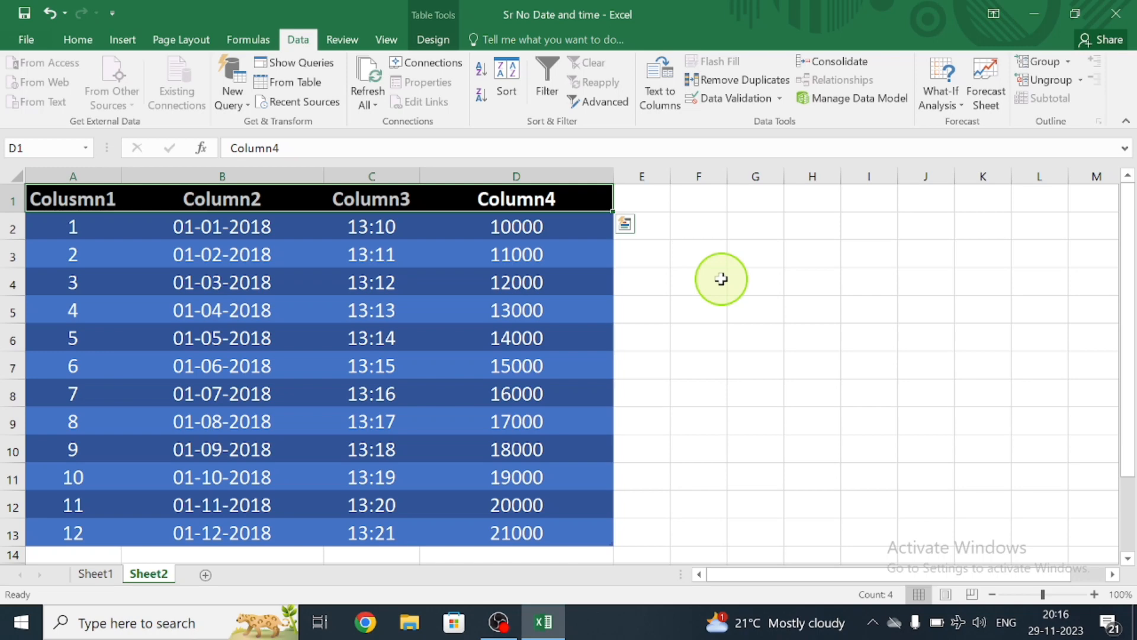
left_click(79, 41)
left_click(801, 325)
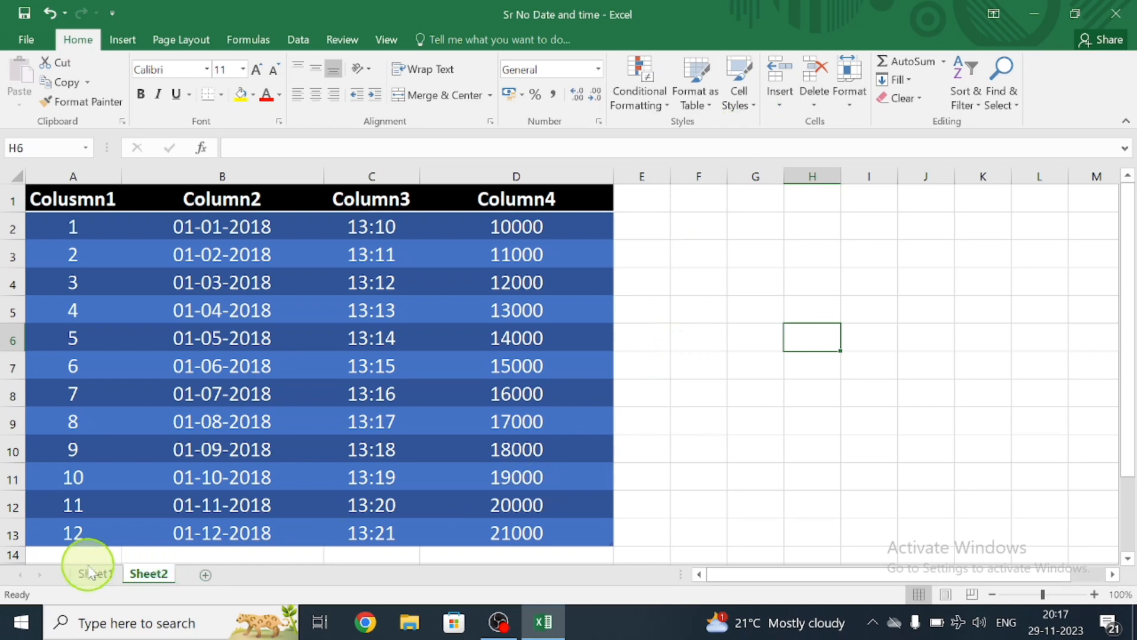
Step: Apply the Comma [0] cell style to cell D6 in the Currency column on Sheet1
left_click(108, 579)
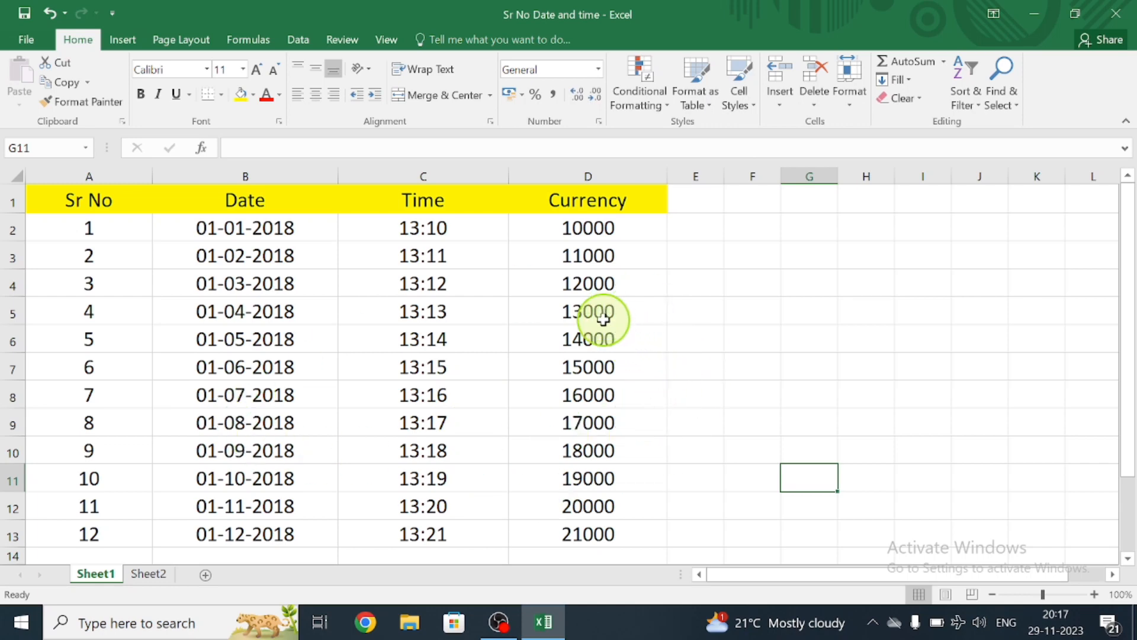
left_click(597, 341)
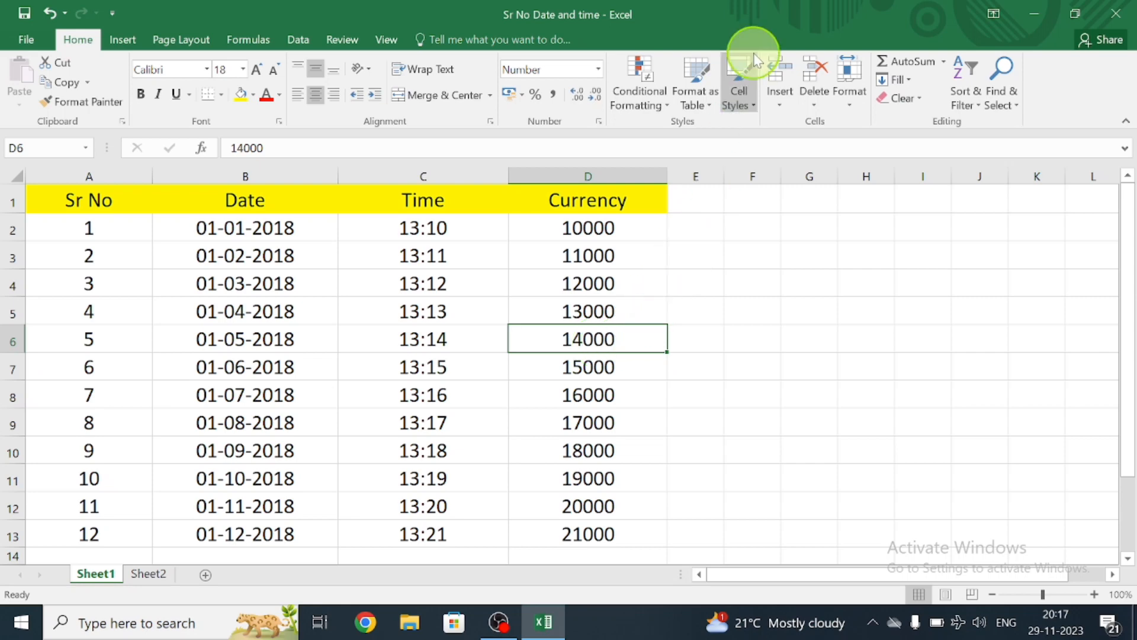
left_click(750, 109)
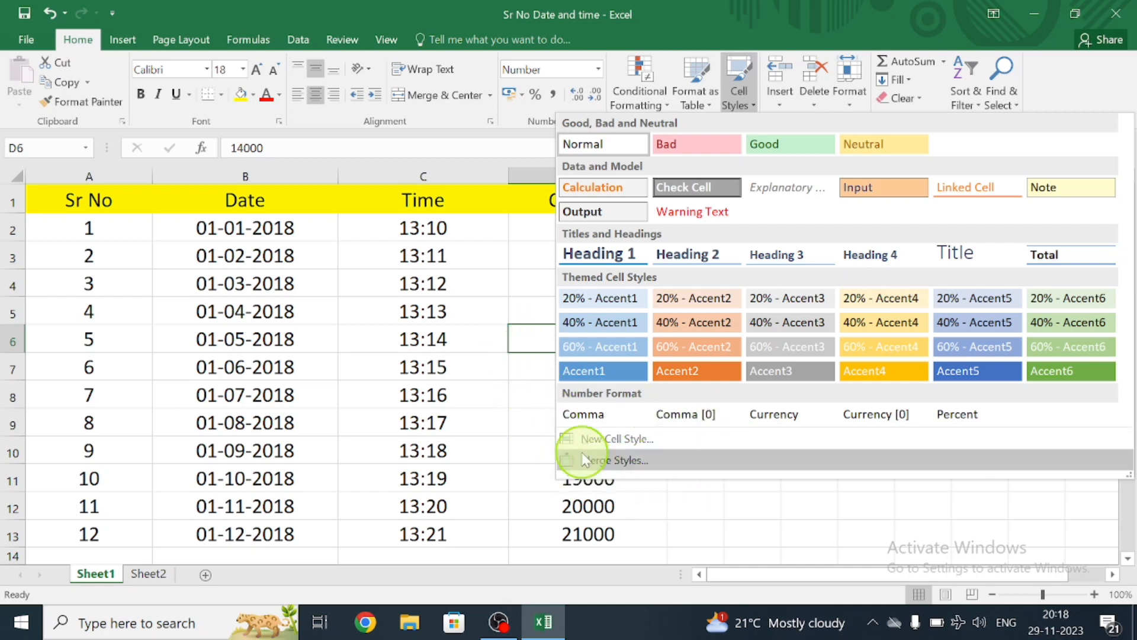
left_click(718, 418)
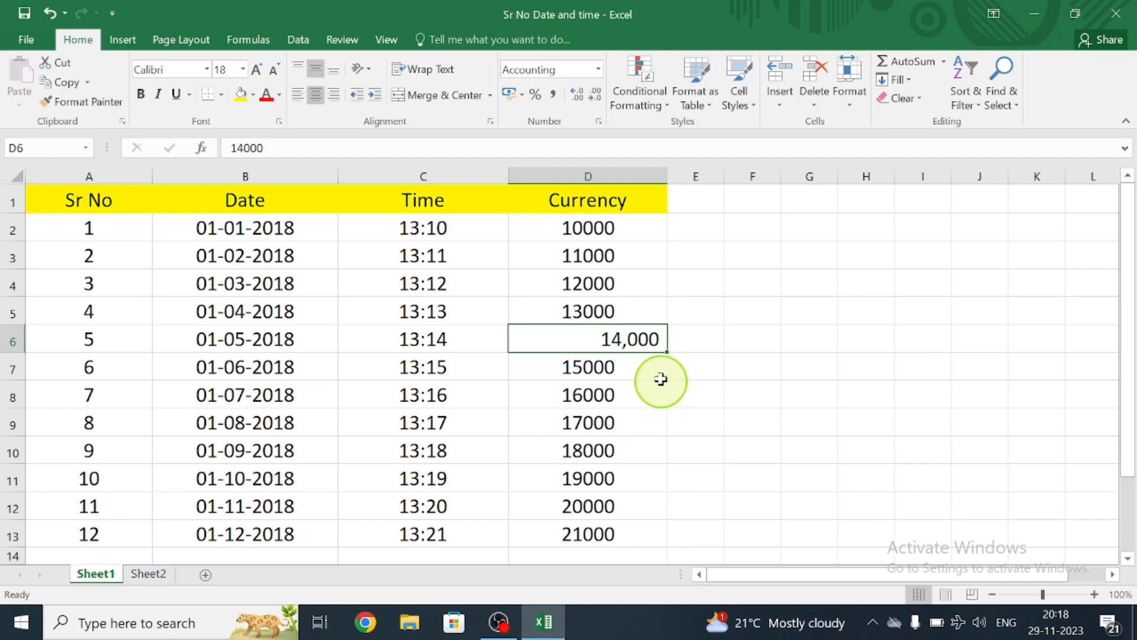
Step: Apply the Comma cell style to D6 in the Currency column, undo both comma styles on that cell, and deselect it
left_click(737, 102)
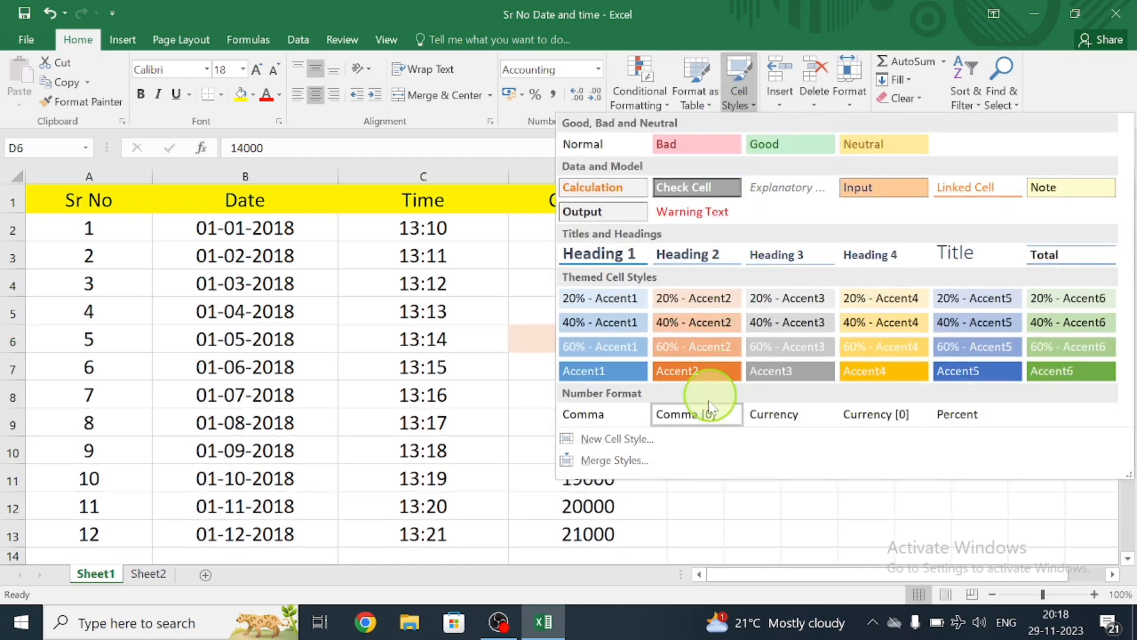
left_click(617, 417)
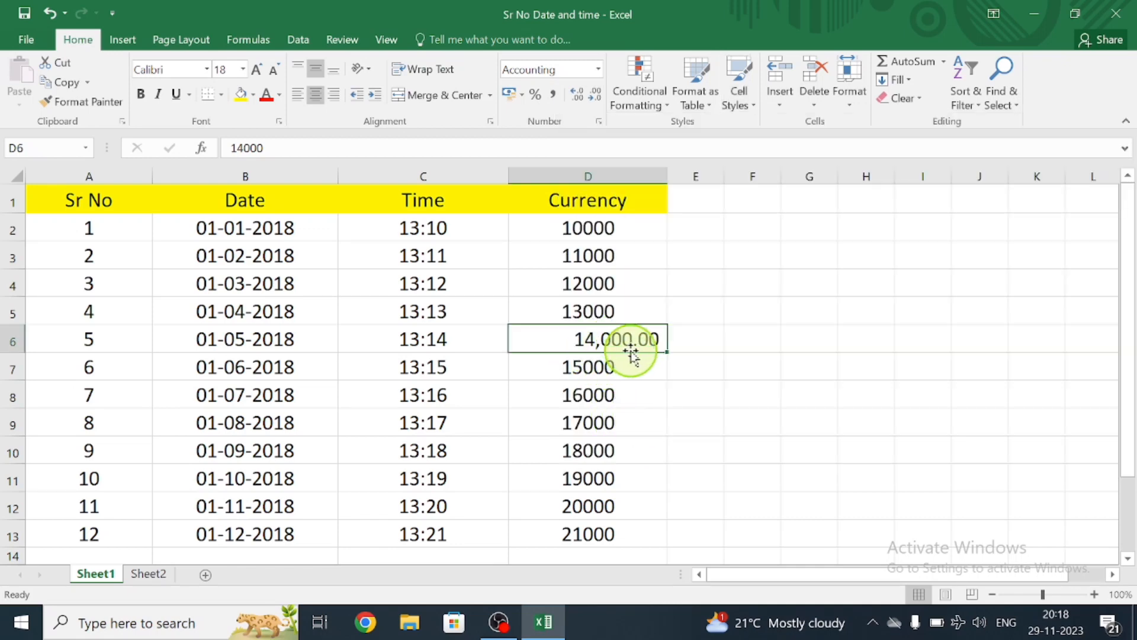
key("ctrl+z")
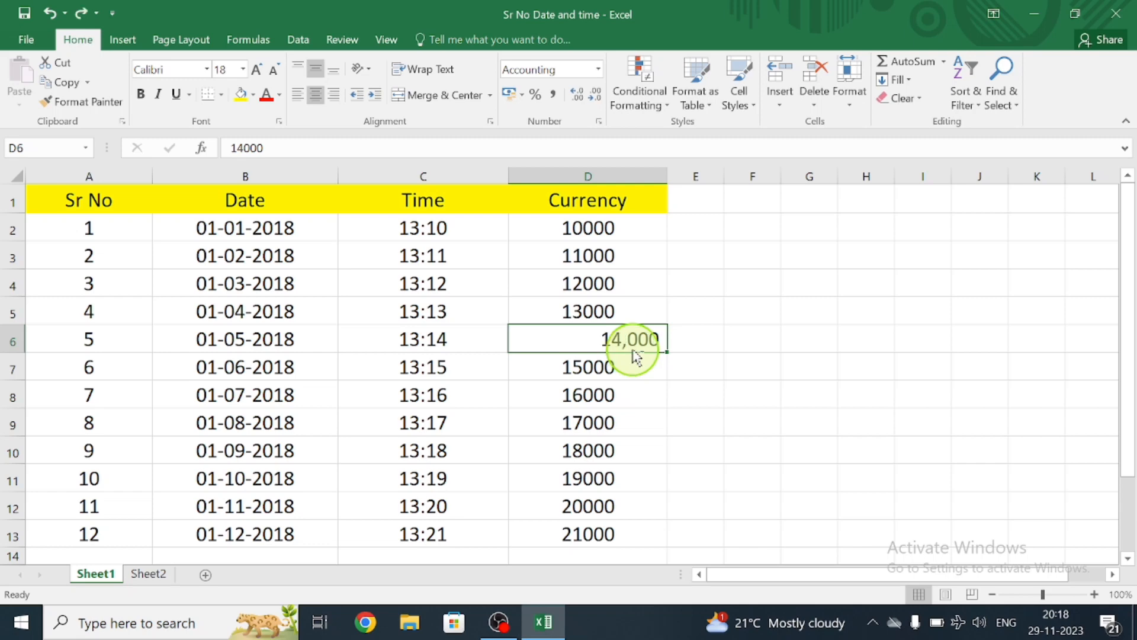
key("ctrl+z")
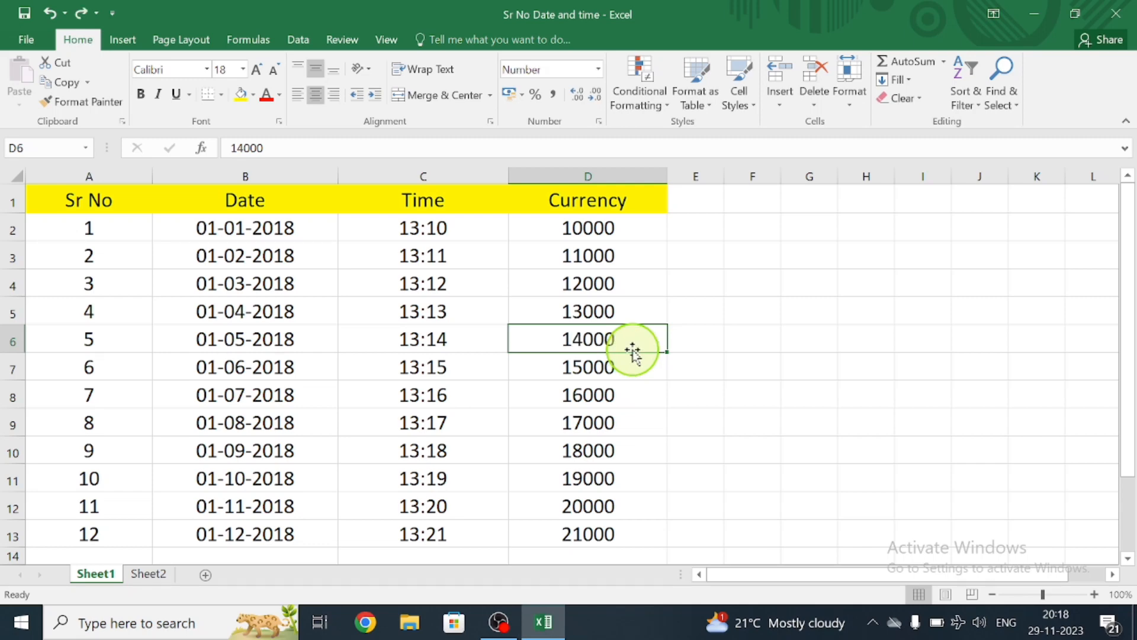
left_click(758, 358)
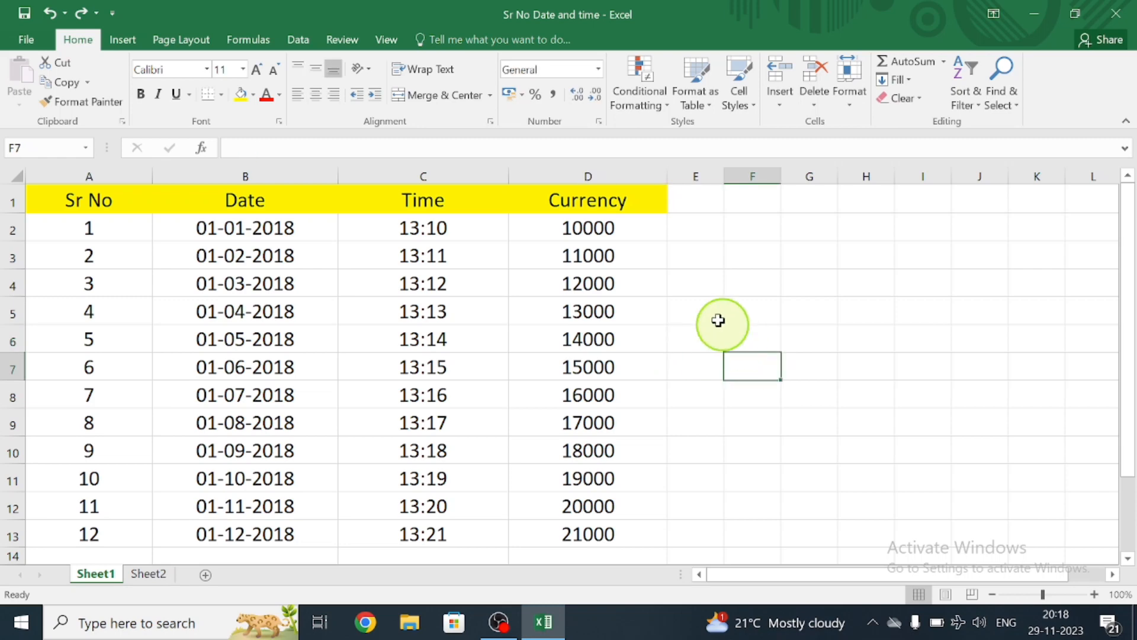
Step: Apply the Heading 1 cell style to the header row A1:D1 on Sheet1 and undo it
left_click(569, 206)
key("shift+Left")
key("shift+Left")
key("shift+Left")
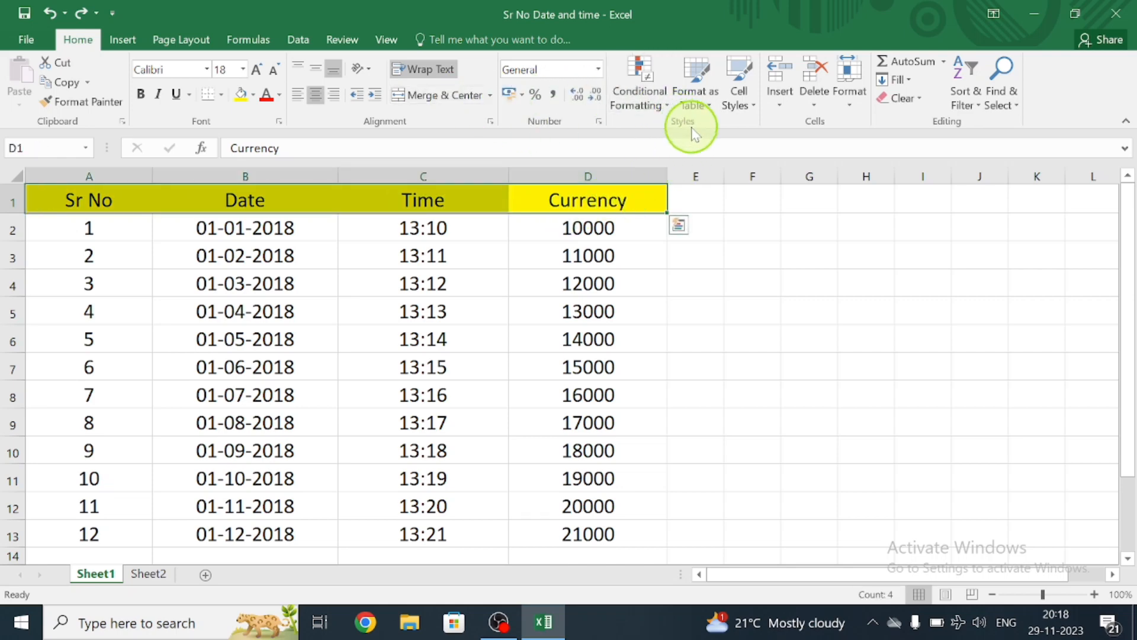
left_click(748, 113)
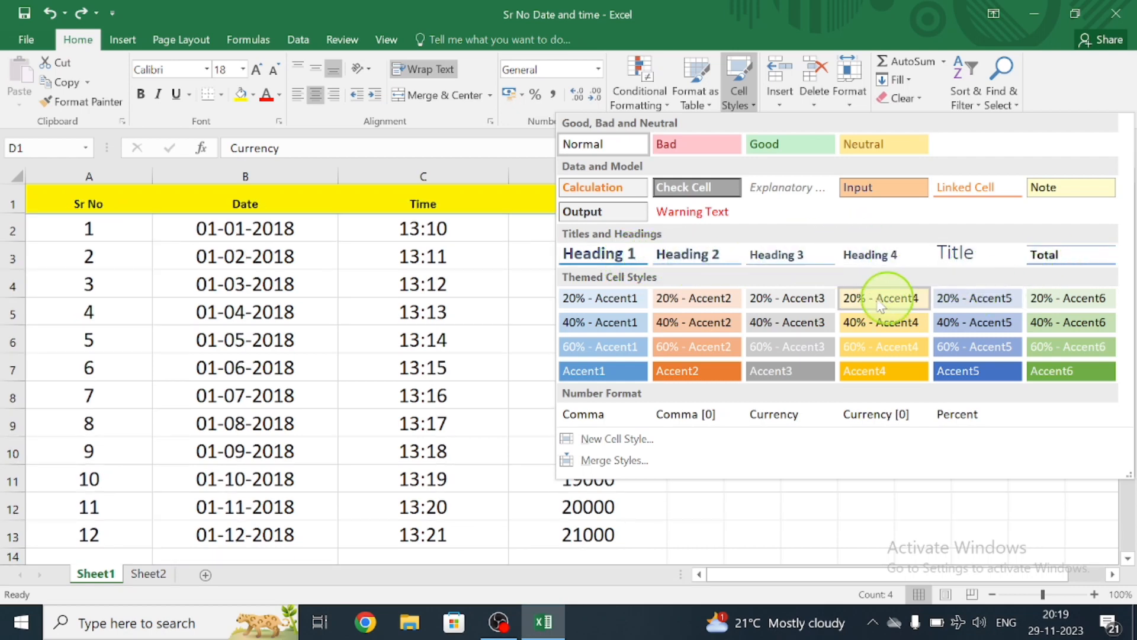
left_click(602, 256)
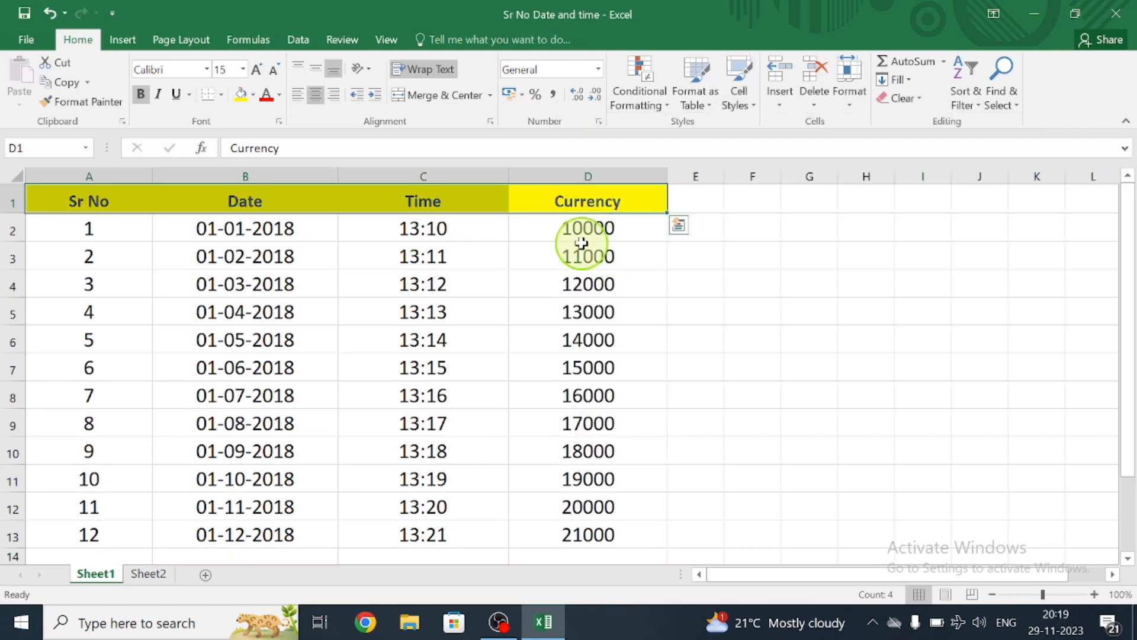
left_click(726, 313)
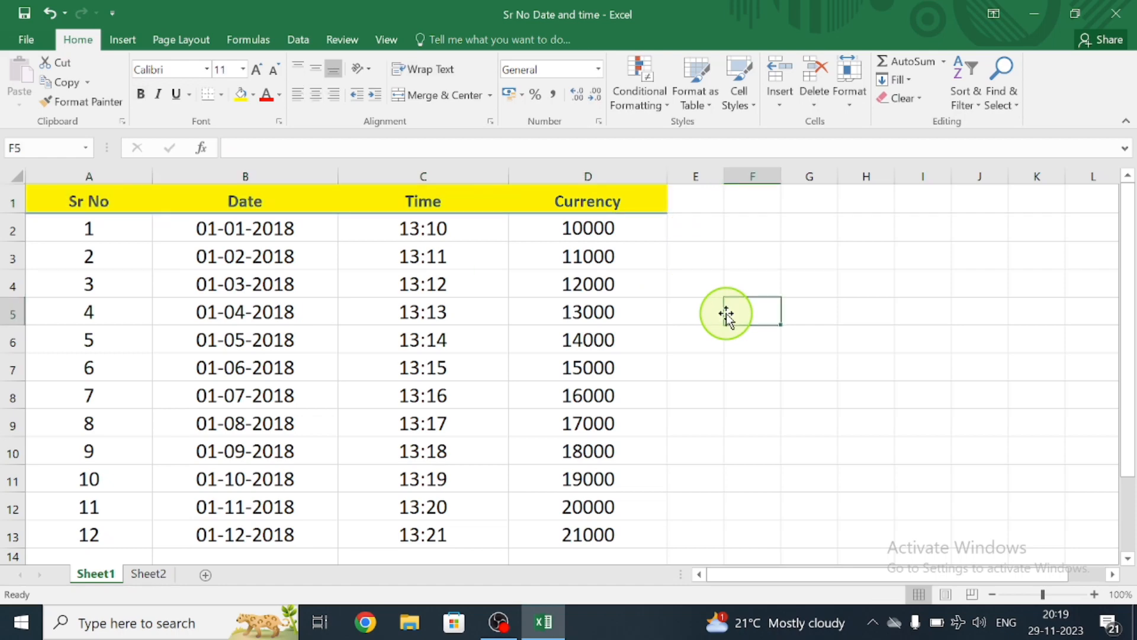
key("ctrl+z")
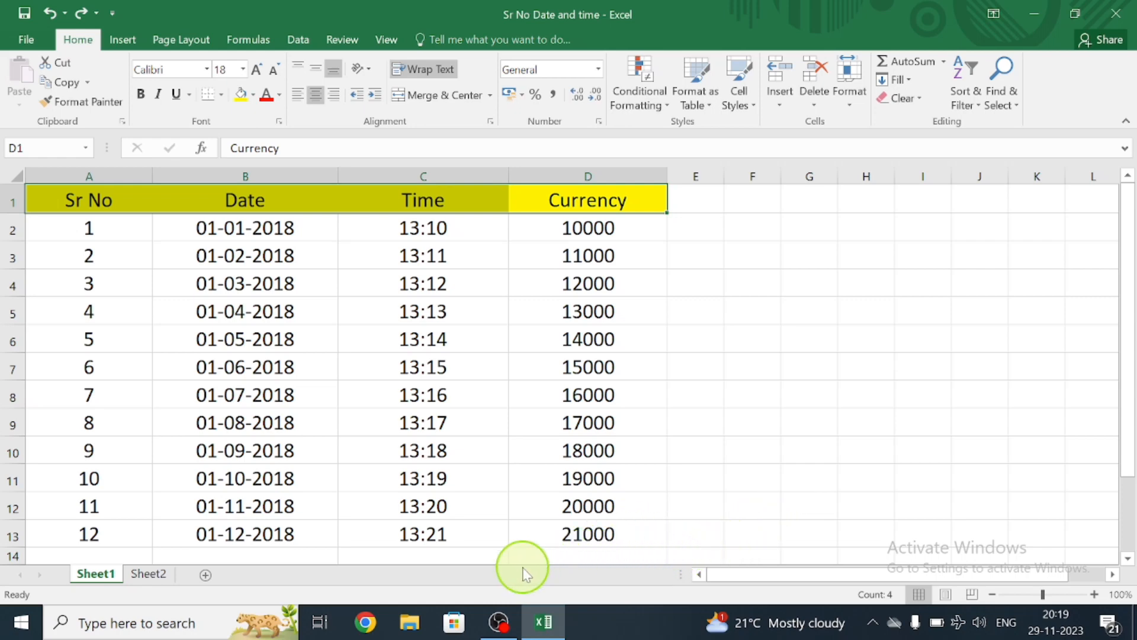
Step: Apply the Good cell style to cell D13 in the Currency column and undo it
left_click(633, 540)
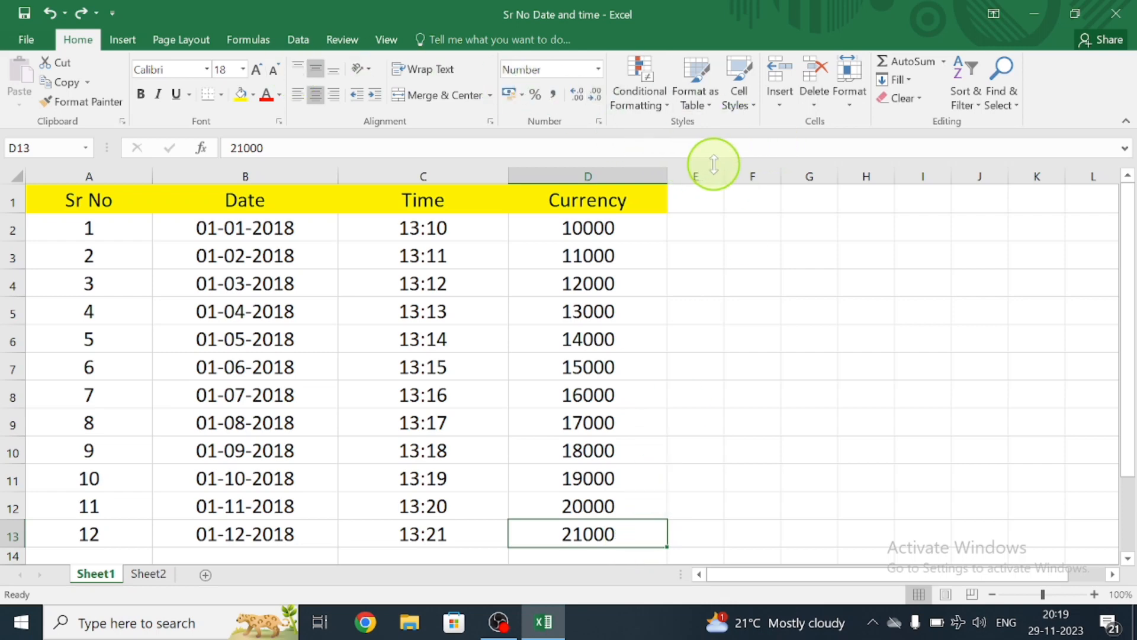
left_click(751, 105)
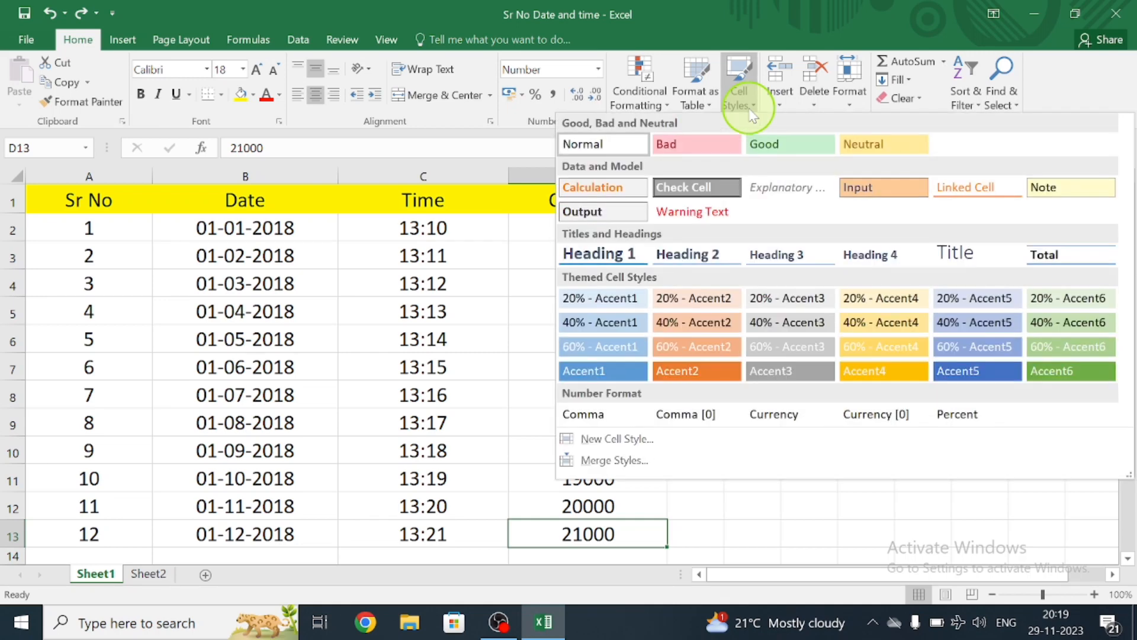
left_click(813, 146)
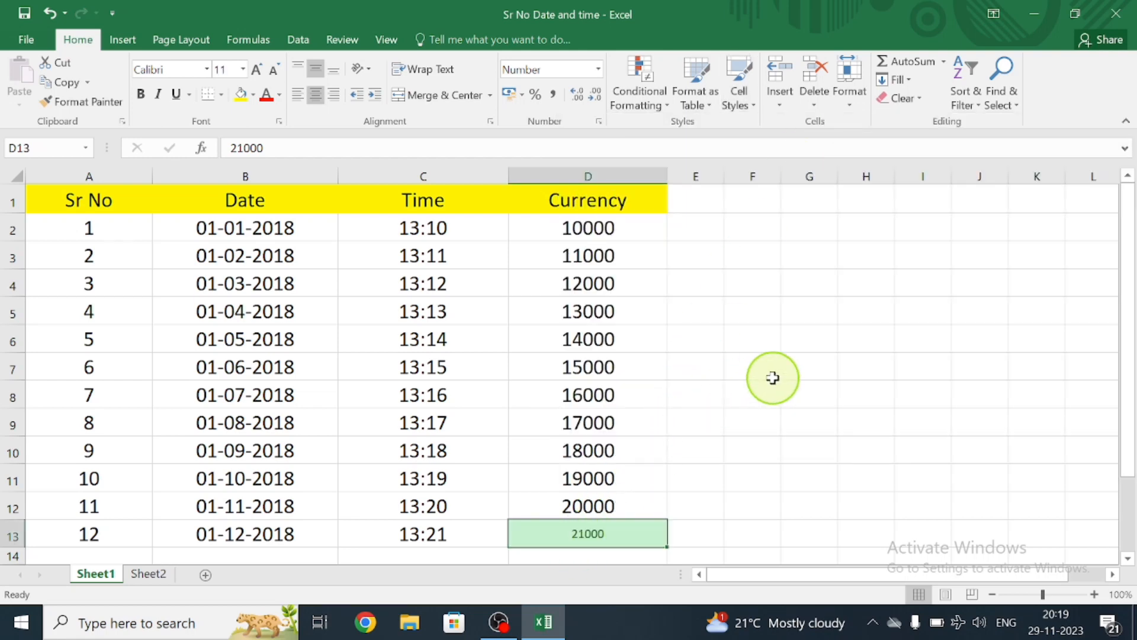
key("ctrl+z")
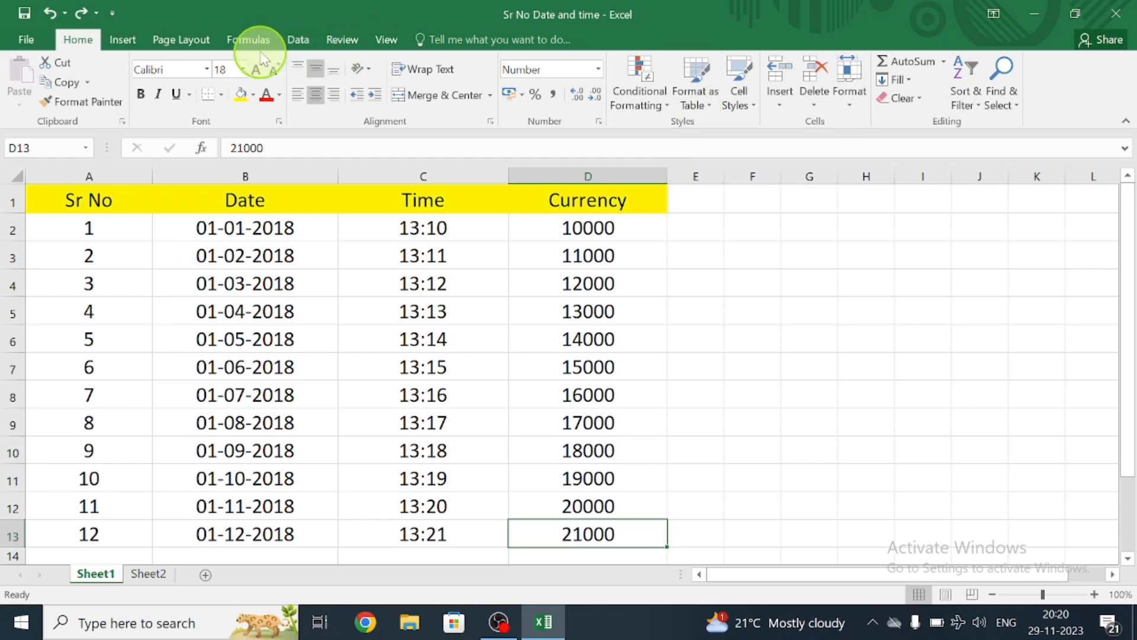
left_click(307, 46)
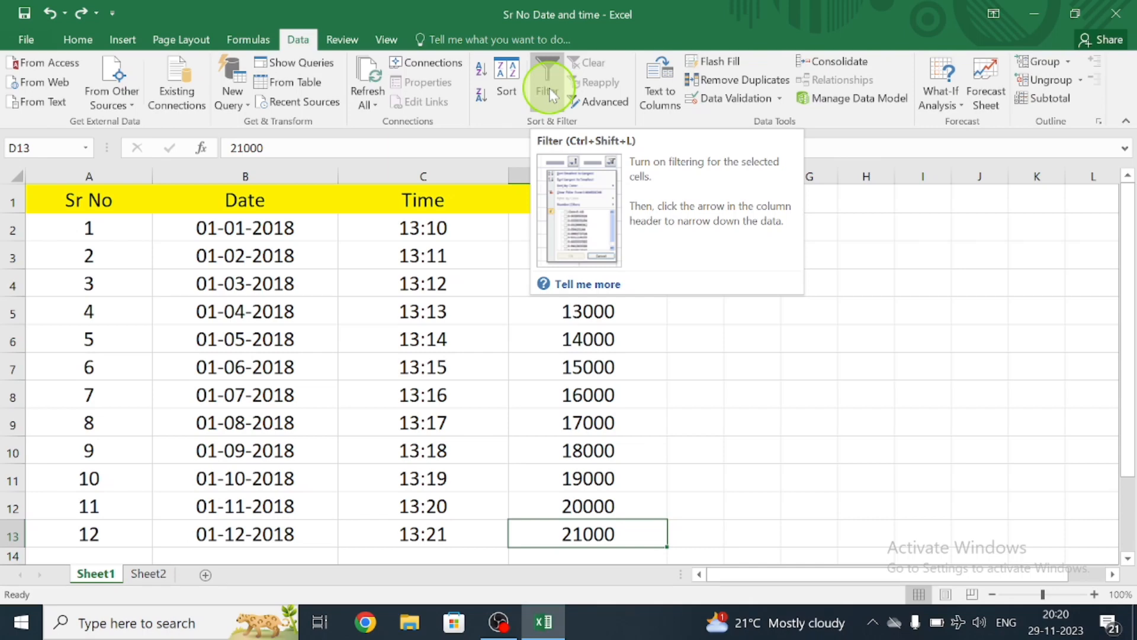
left_click(89, 39)
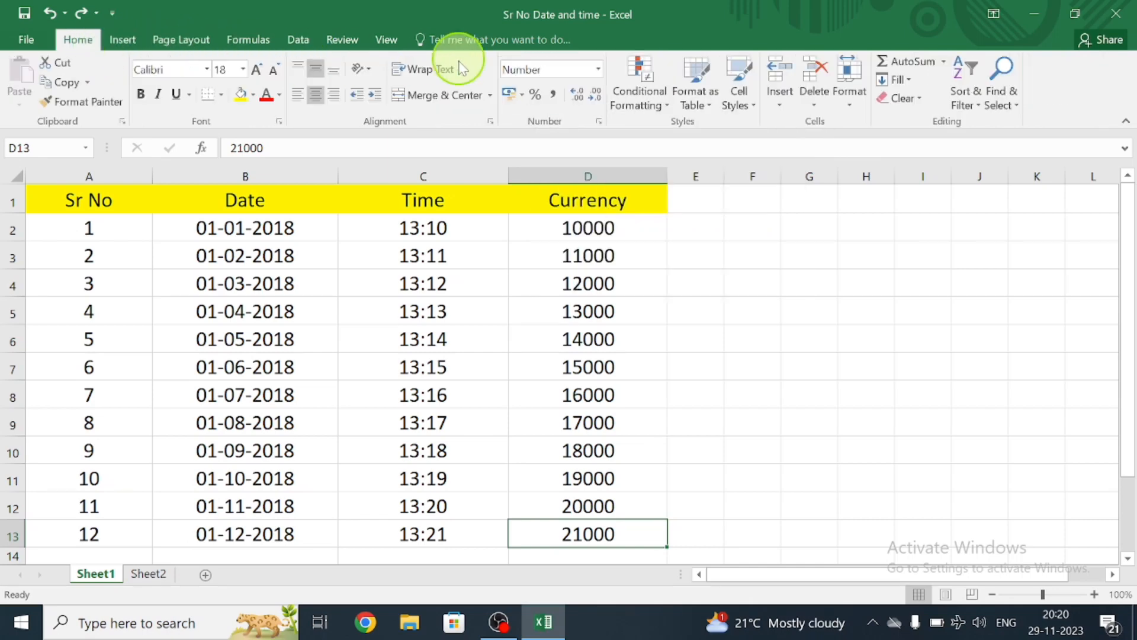
left_click(748, 105)
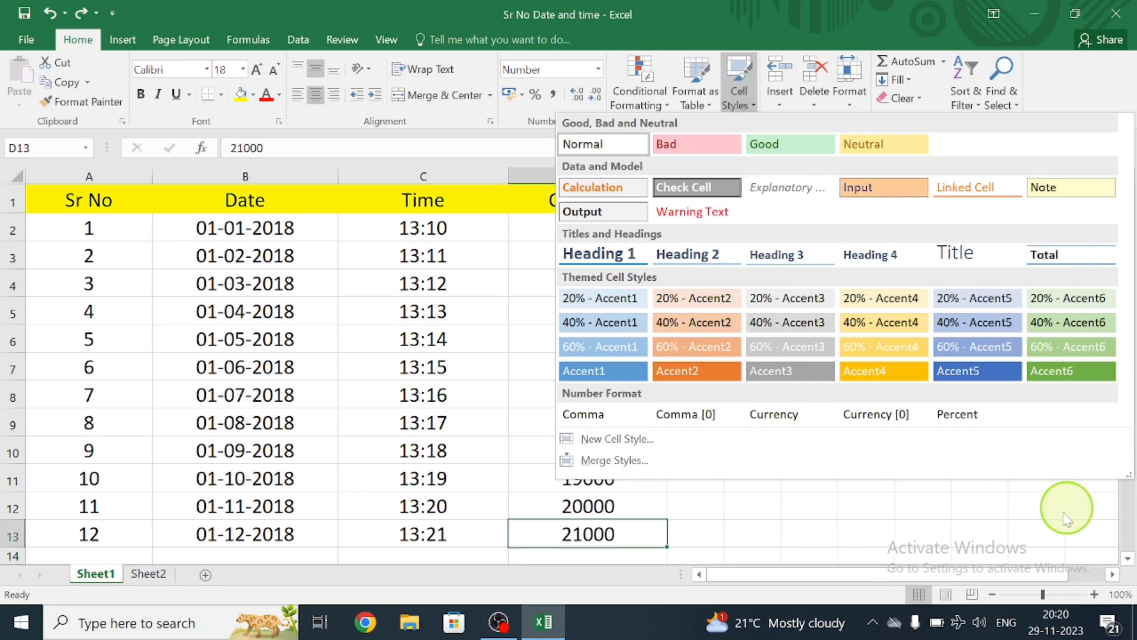
left_click(881, 538)
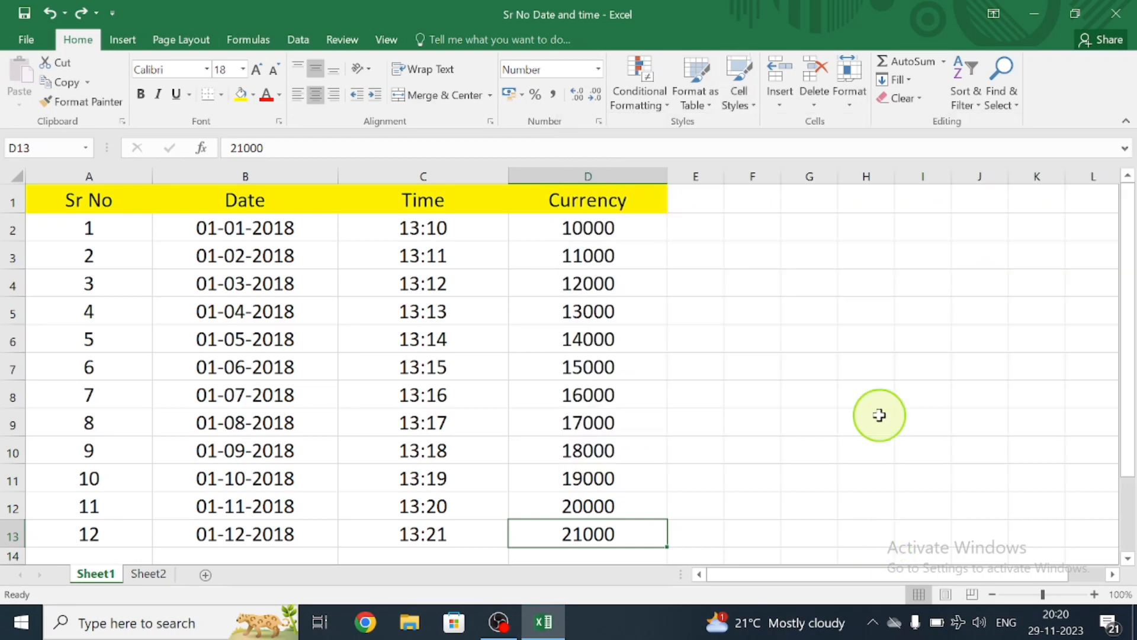